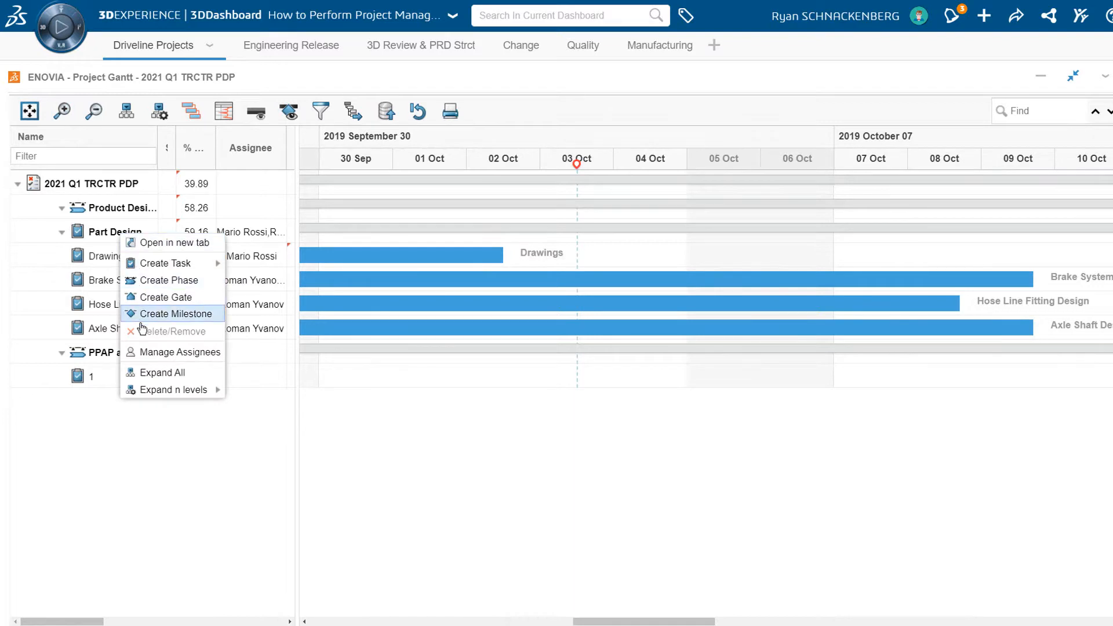
Step: Show the assignee workload for the Part Design task and extend the Drawings task to finish on October 9, 2019
{"action": "left_click", "coordinate": [157, 354]}
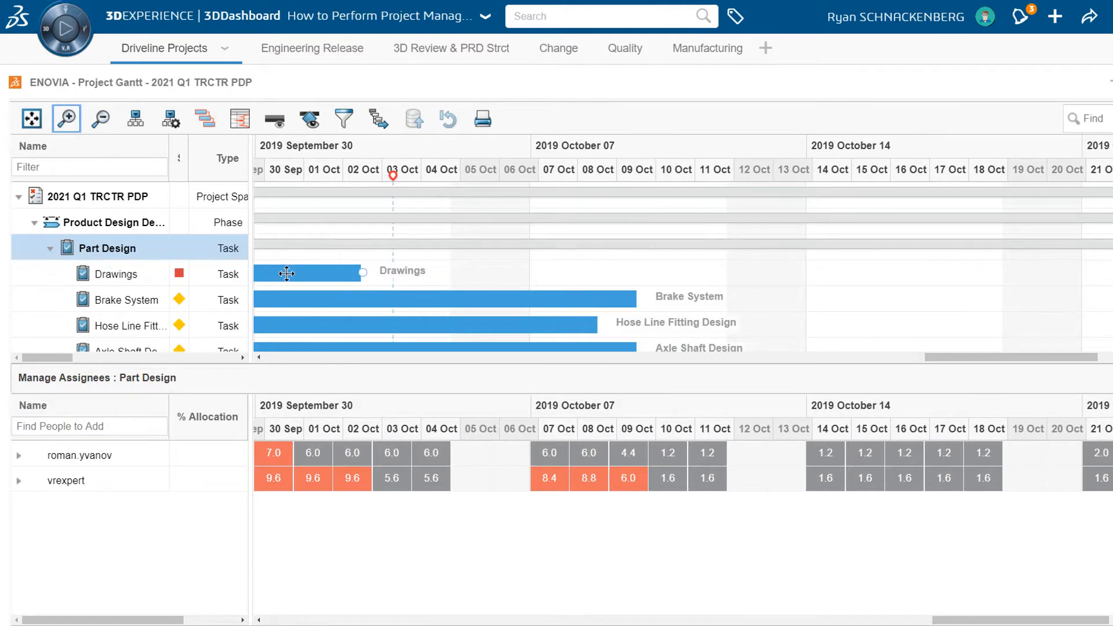
{"action": "mouse_move", "coordinate": [287, 273]}
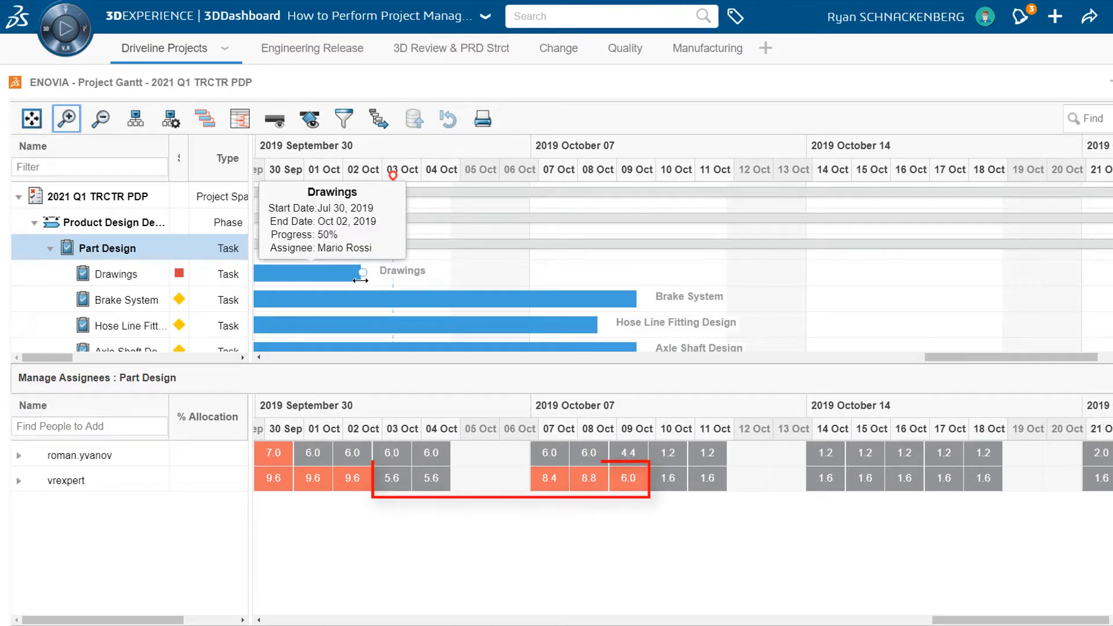
{"action": "left_click_drag", "start_coordinate": [360, 280], "coordinate": [638, 284]}
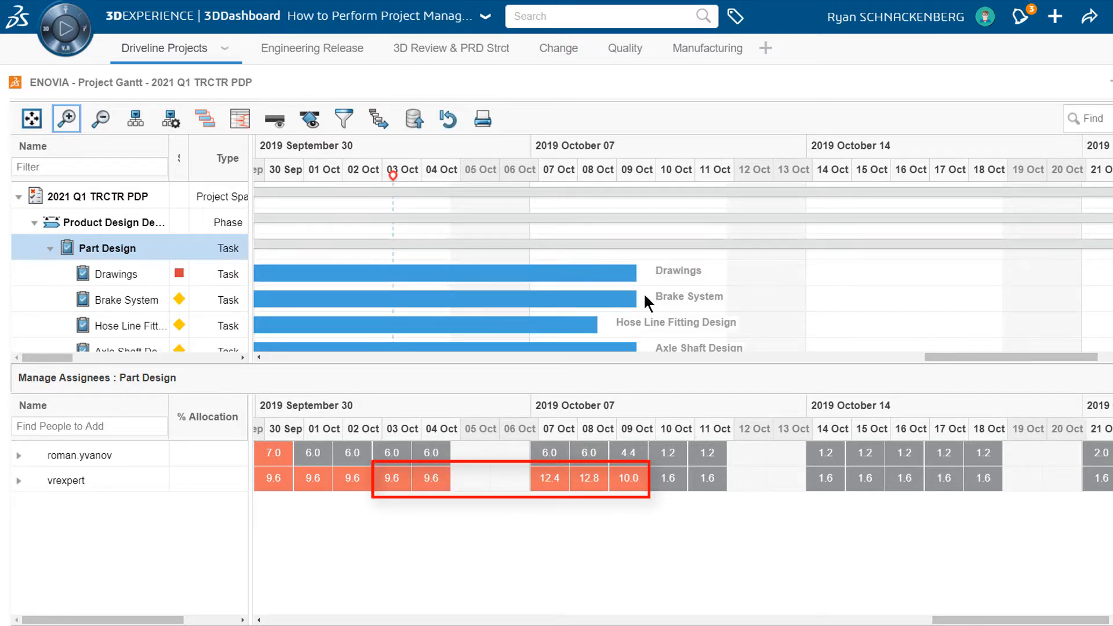
Step: Set the first assignee's allocation on the Brake System task to 50 percent
{"action": "mouse_move", "coordinate": [586, 299]}
{"action": "left_click", "coordinate": [19, 455]}
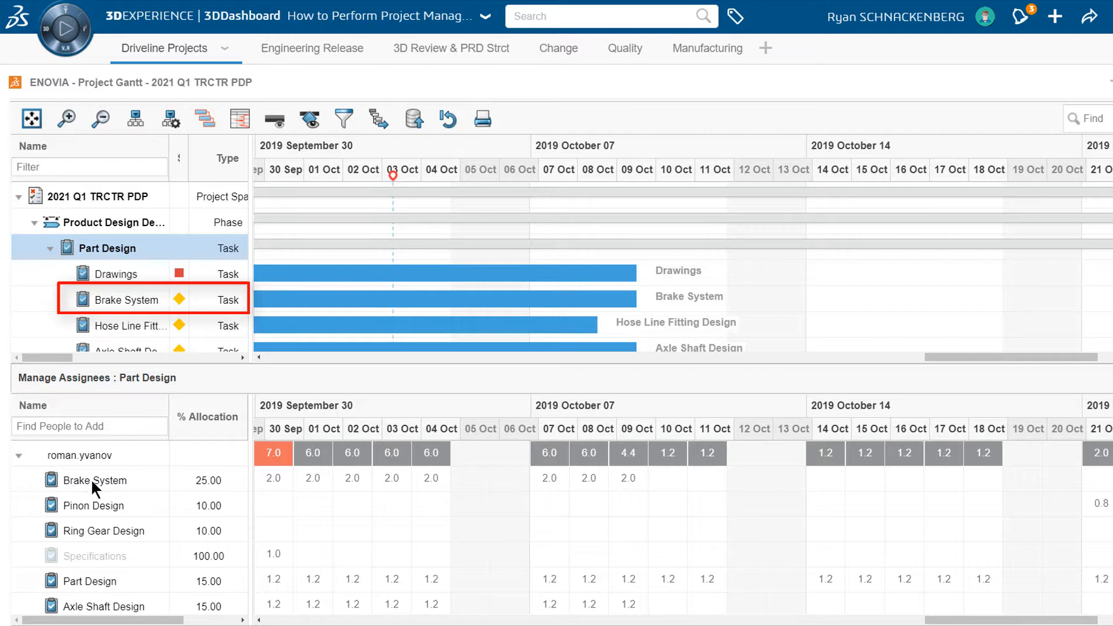
{"action": "left_click", "coordinate": [196, 479]}
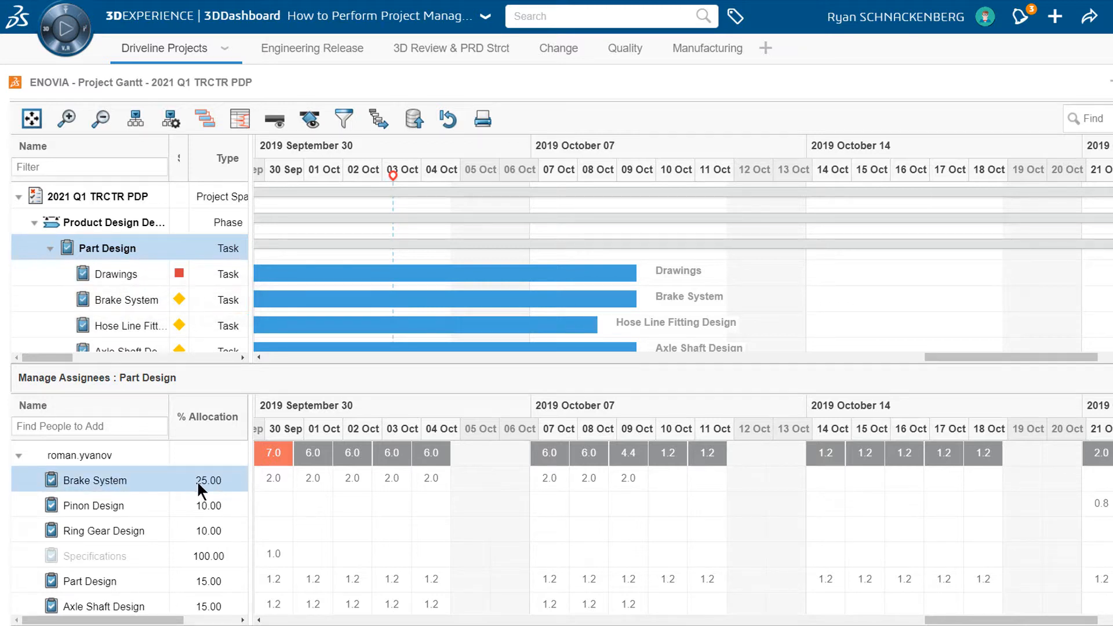
{"action": "left_click", "coordinate": [207, 479]}
{"action": "type", "text": "50"}
{"action": "key", "text": "Return"}
Step: Collapse the first assignee's tasks and set the second assignee's allocation on the Brake System task to 25 percent
{"action": "left_click", "coordinate": [19, 457]}
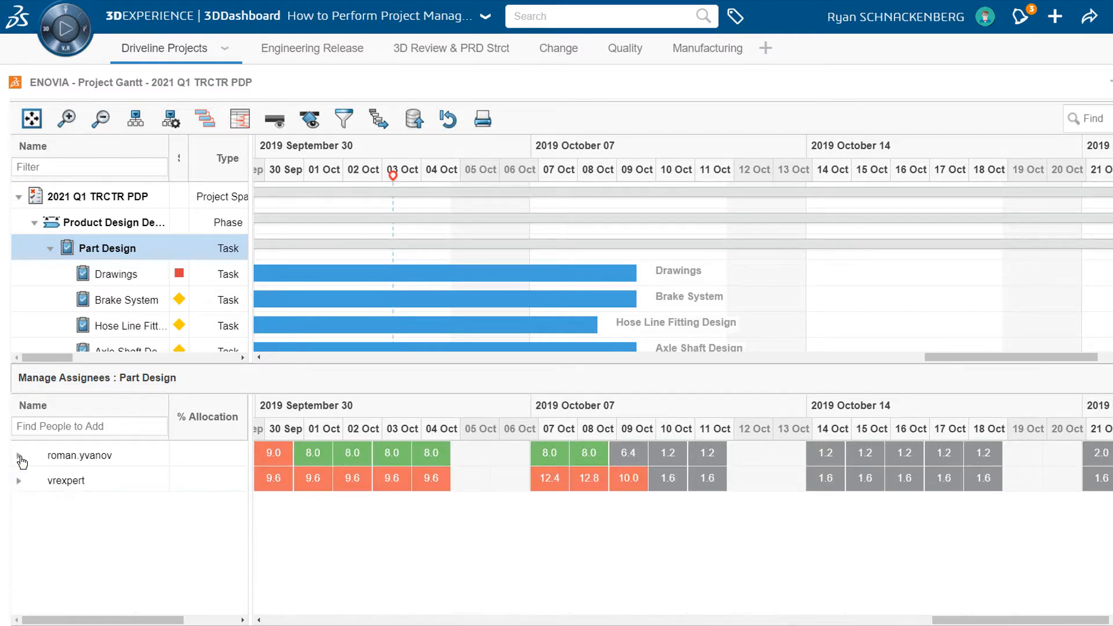
{"action": "left_click", "coordinate": [20, 481]}
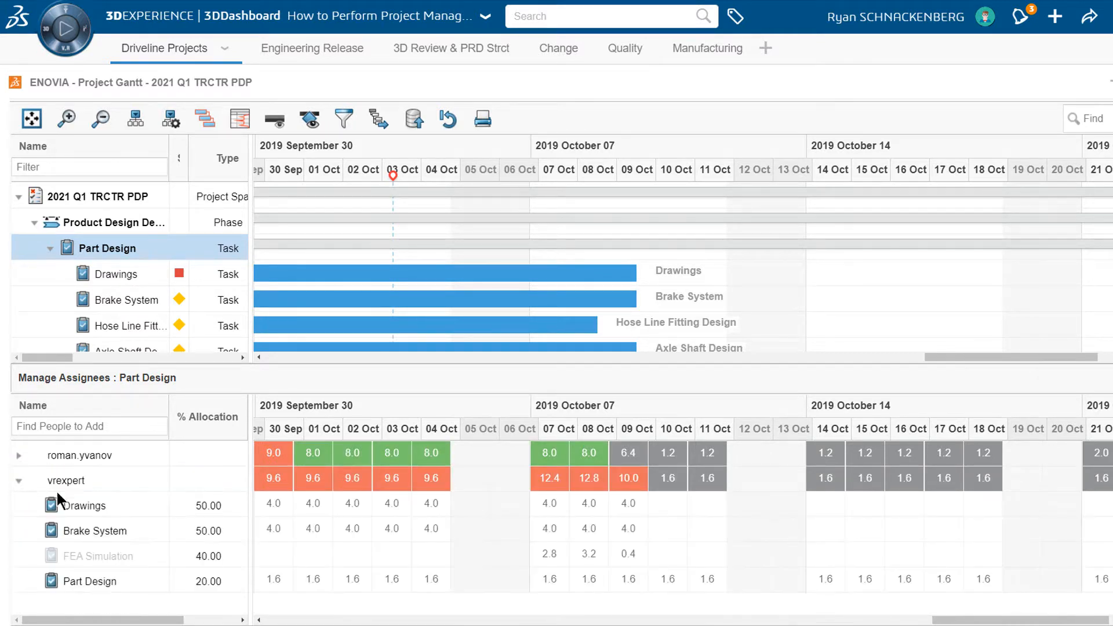
{"action": "left_click", "coordinate": [217, 529]}
{"action": "key", "text": "ctrl+a"}
{"action": "type", "text": "25"}
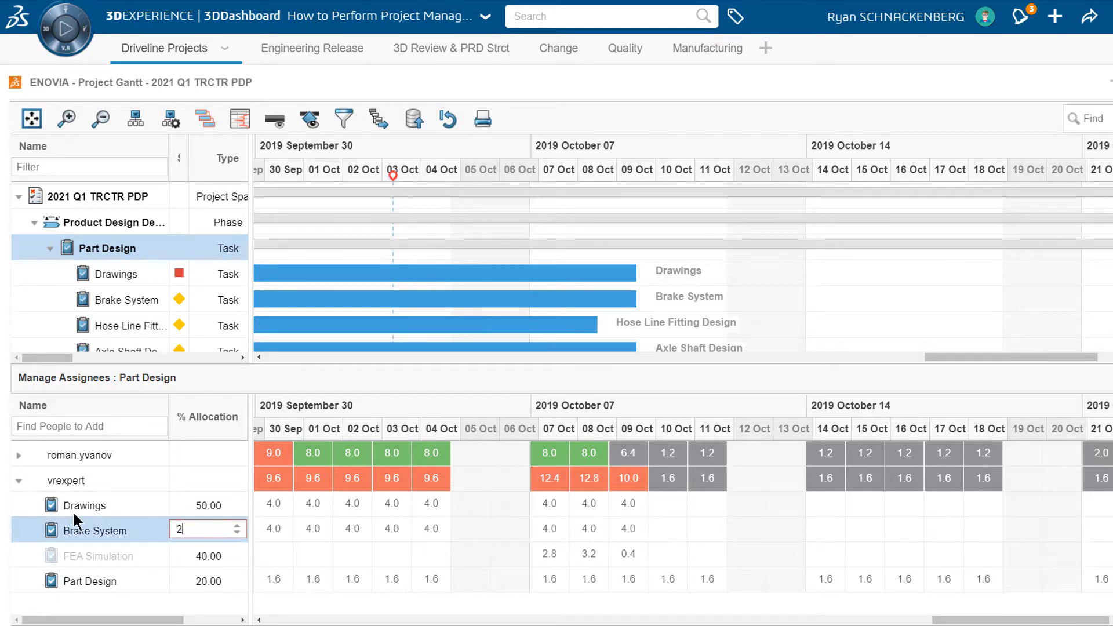
{"action": "key", "text": "Return"}
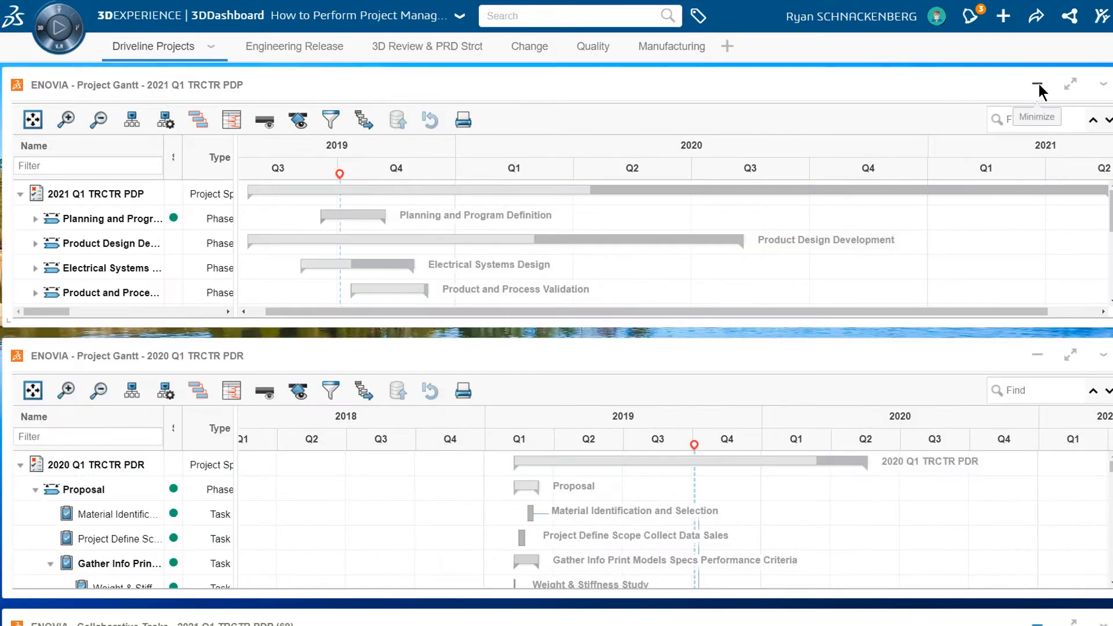
Step: Switch to a maximized Gantt chart of the 2020 Q1 TRCTR PDR project and find "fea" in it
{"action": "left_click", "coordinate": [1038, 84]}
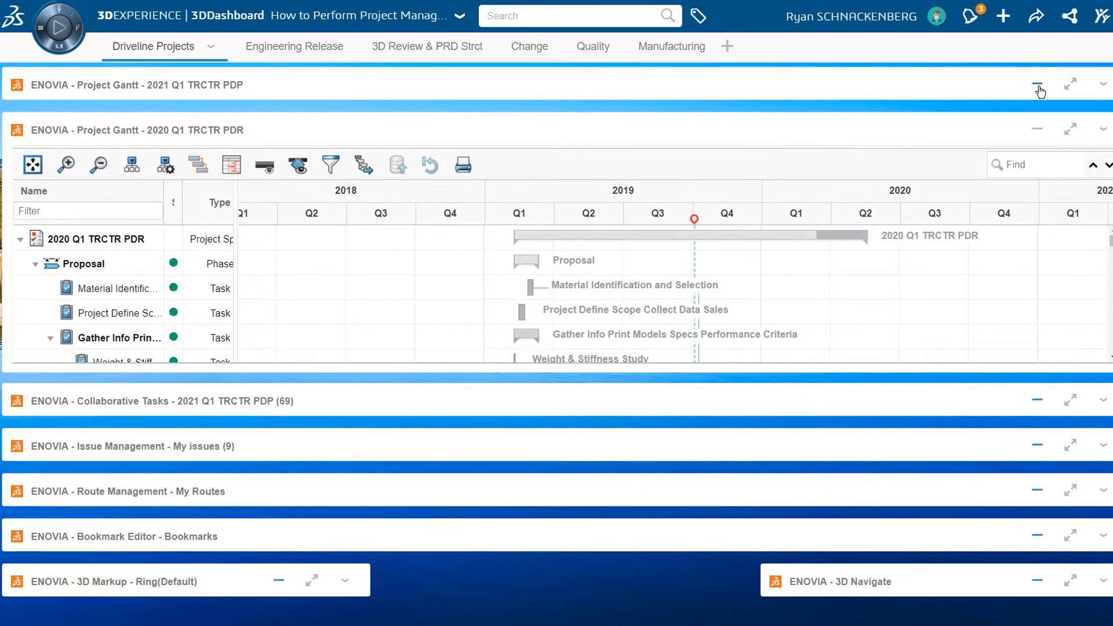
{"action": "left_click", "coordinate": [1072, 133]}
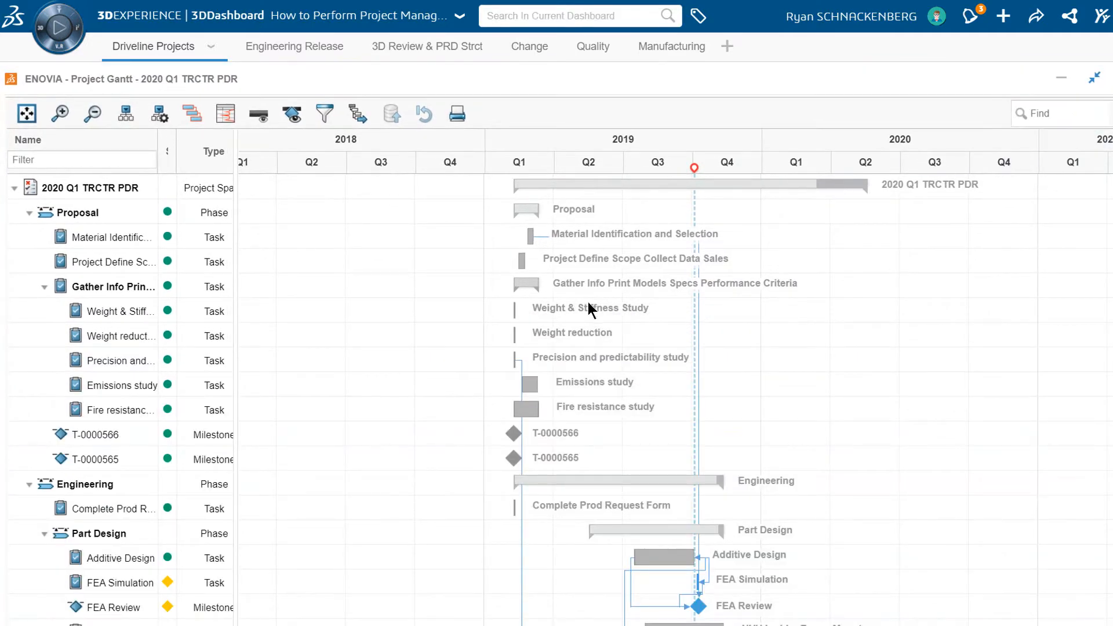
{"action": "left_click", "coordinate": [1062, 116]}
{"action": "type", "text": "fea"}
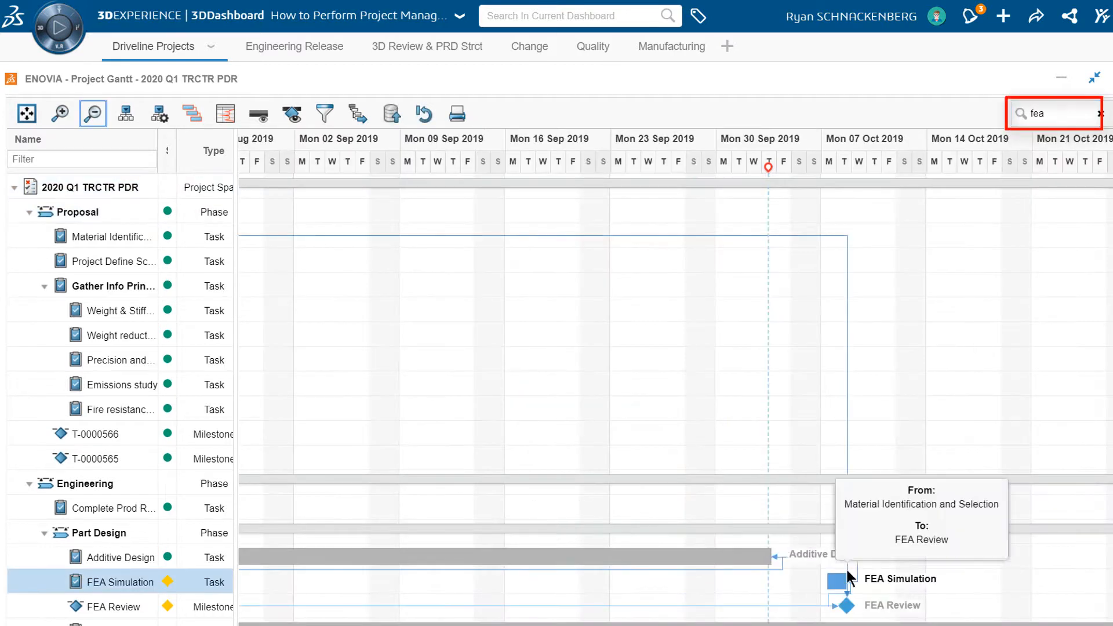
Step: Move the FEA Simulation task to October 16–17, 2019 and save the schedule changes
{"action": "mouse_move", "coordinate": [841, 580]}
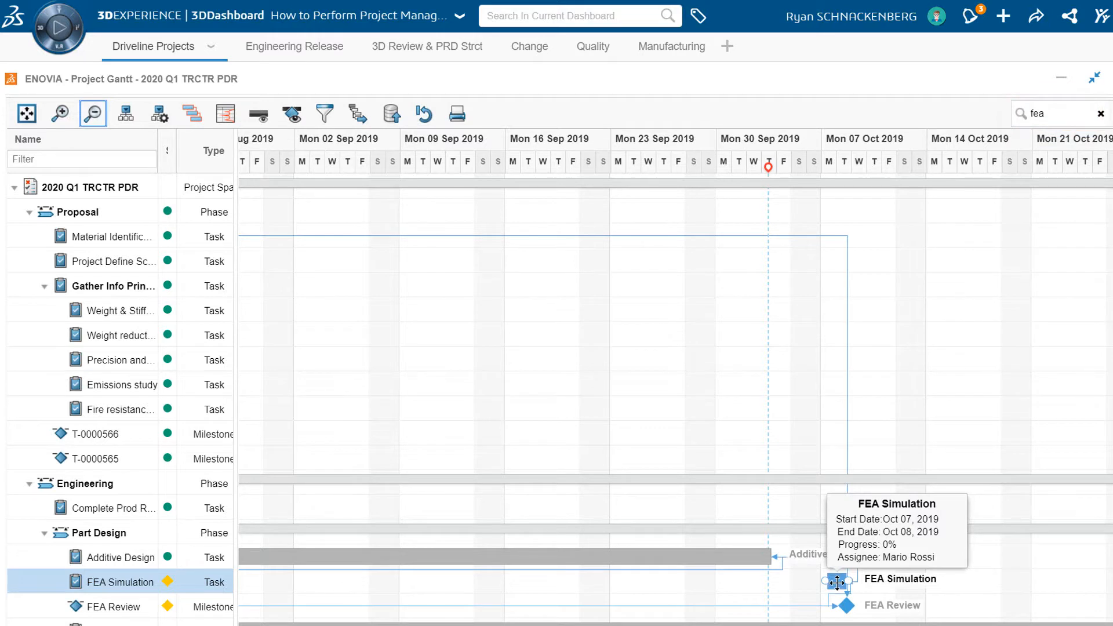
{"action": "left_click_drag", "start_coordinate": [834, 582], "coordinate": [960, 587]}
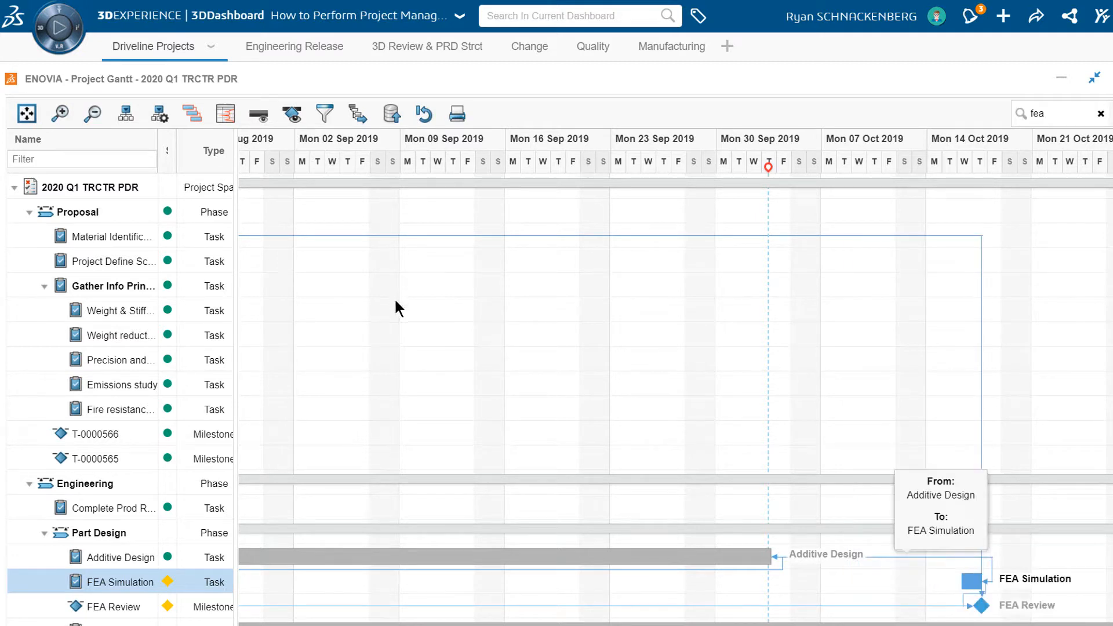
{"action": "left_click", "coordinate": [392, 119]}
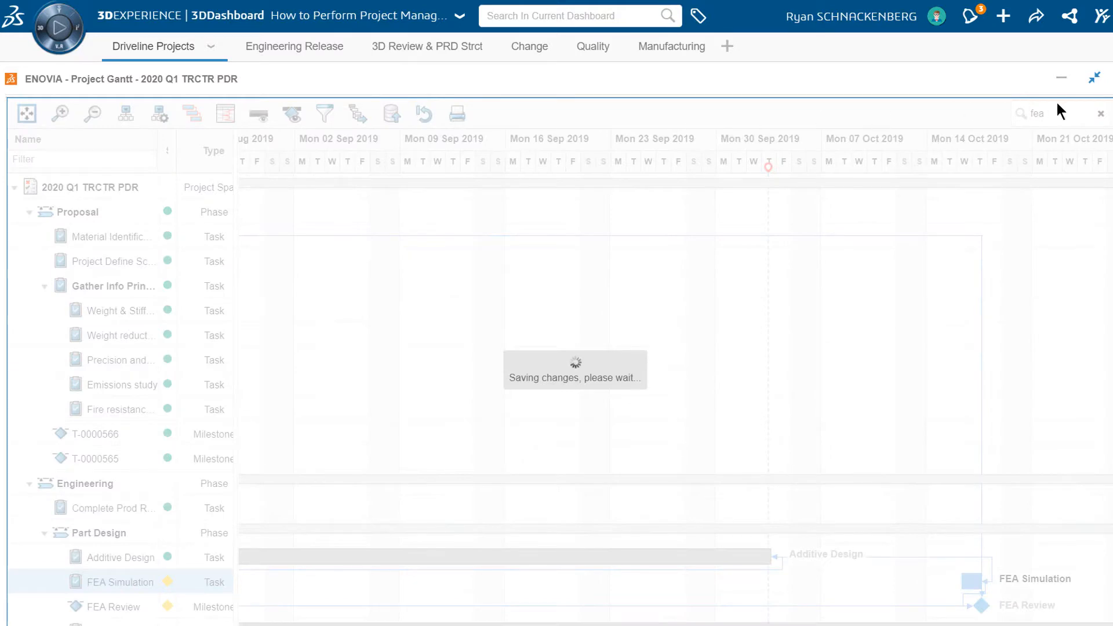
Step: Return to the maximized 2021 Q1 TRCTR PDP Gantt chart and check the second assignee's task hours through mid-October
{"action": "left_click", "coordinate": [1069, 80]}
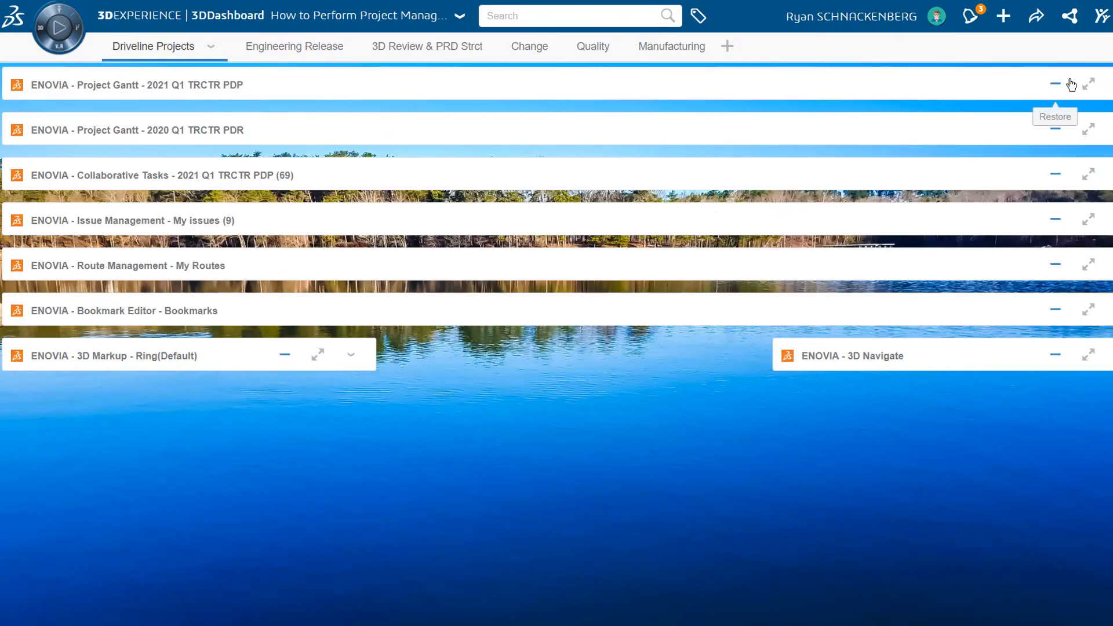
{"action": "left_click", "coordinate": [1087, 85]}
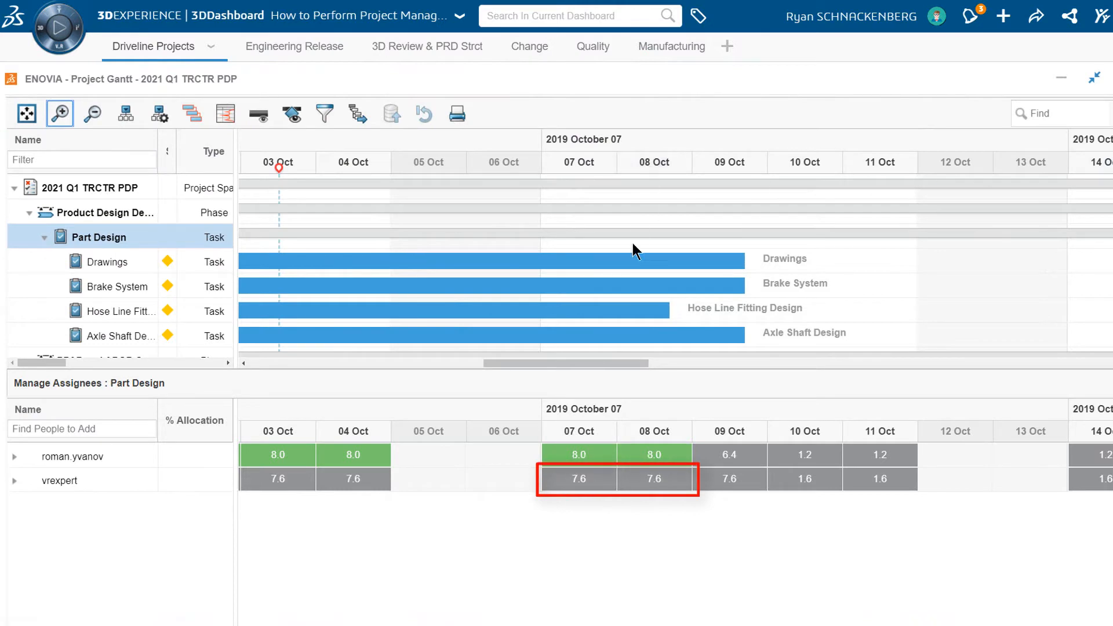
{"action": "left_click", "coordinate": [16, 486]}
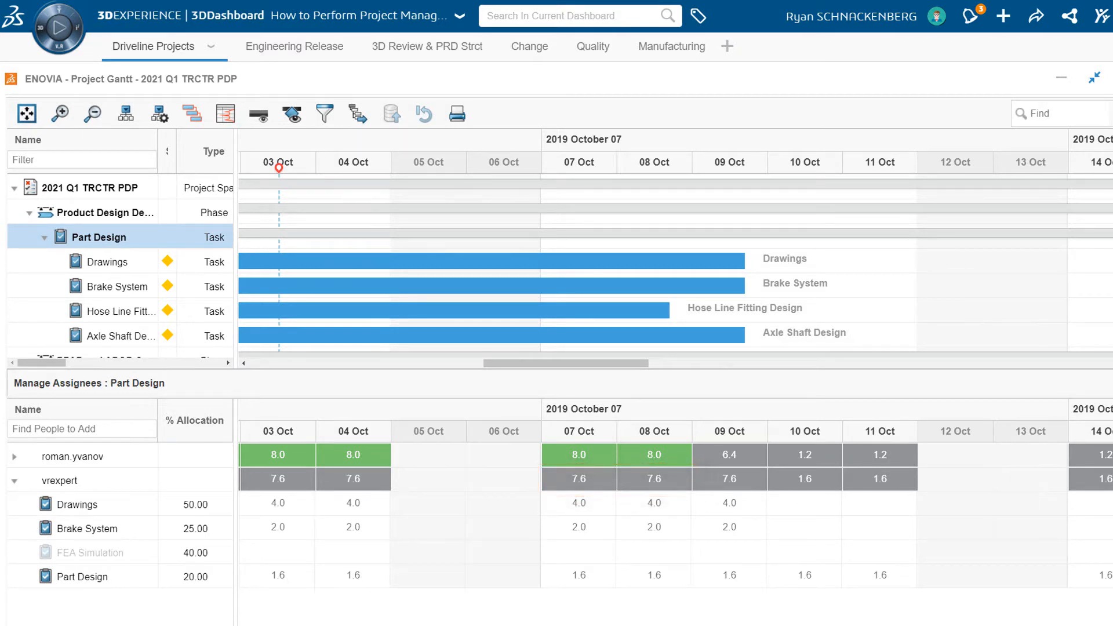
{"action": "left_click_drag", "start_coordinate": [539, 625], "coordinate": [619, 625]}
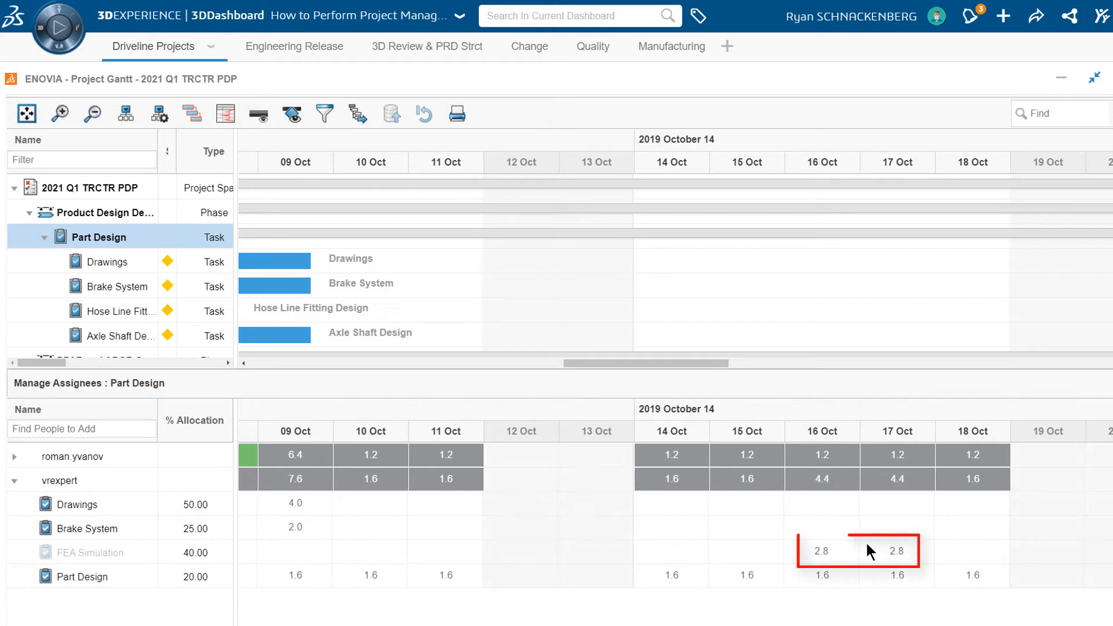
{"action": "left_click", "coordinate": [1094, 82]}
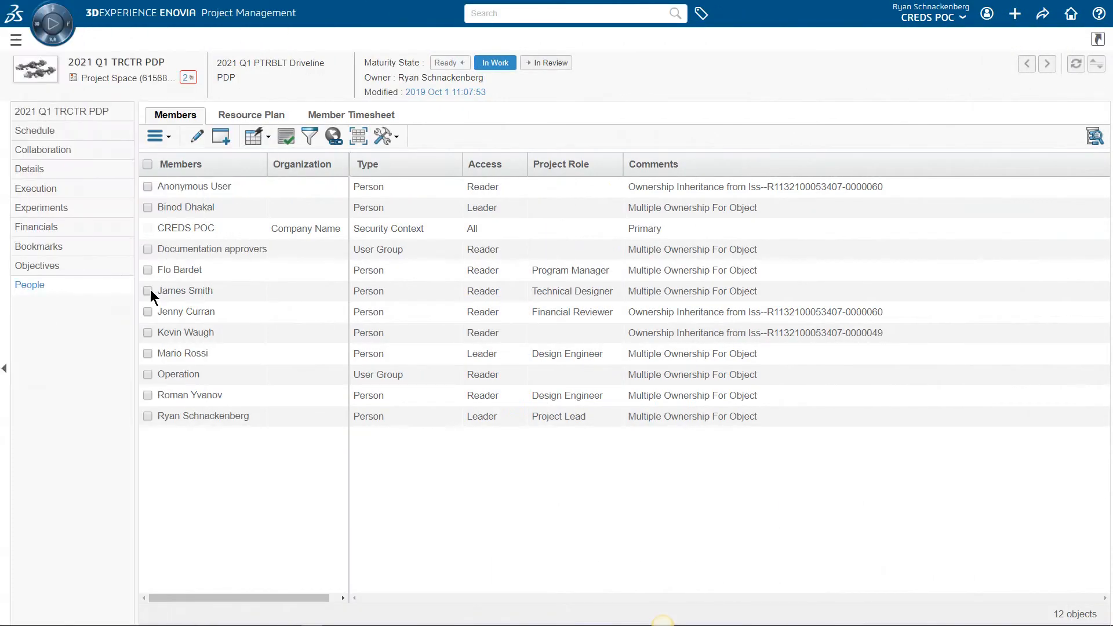
Step: Select the Technical Designer and both Design Engineers among the project members and start a Resource Loading Report for them
{"action": "left_click", "coordinate": [147, 291]}
{"action": "left_click", "coordinate": [147, 353]}
{"action": "left_click", "coordinate": [148, 395]}
{"action": "left_click", "coordinate": [170, 137]}
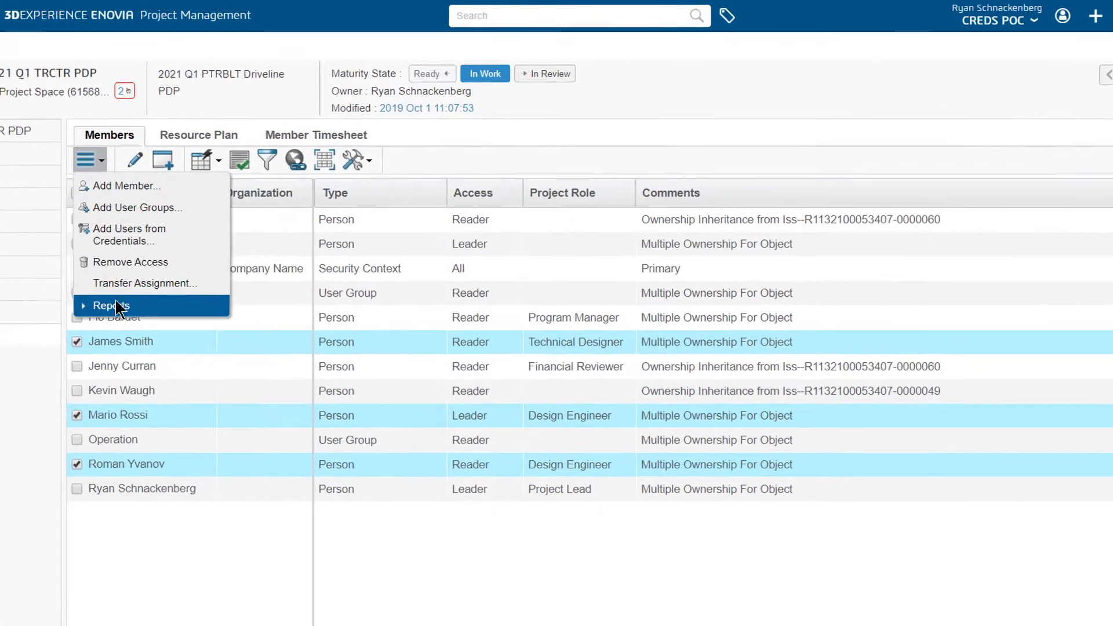
{"action": "left_click", "coordinate": [180, 259]}
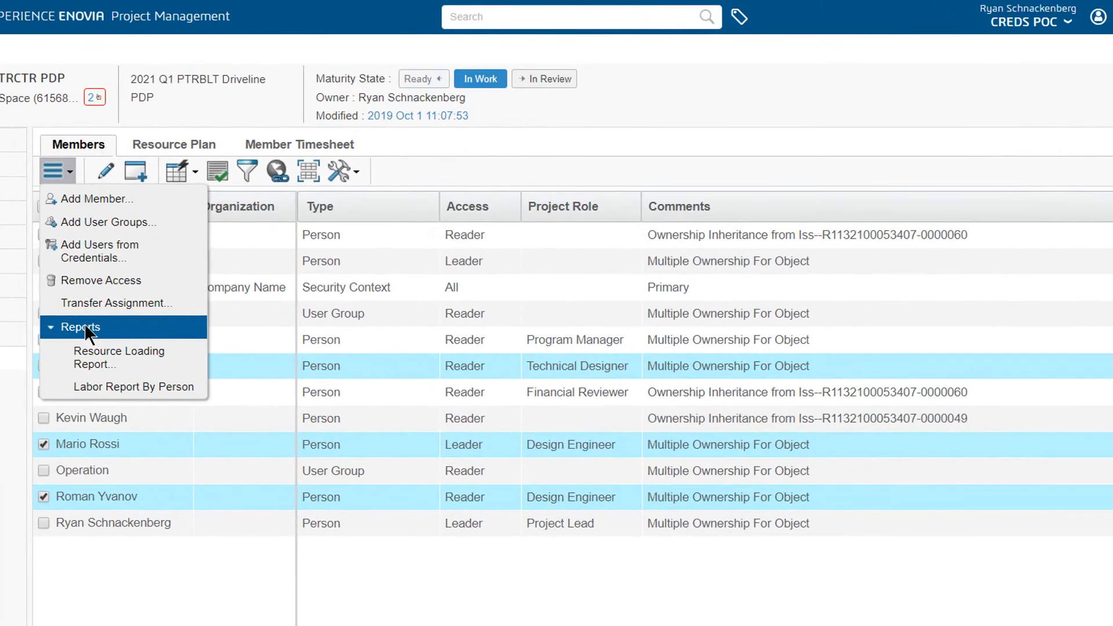
{"action": "left_click", "coordinate": [95, 361]}
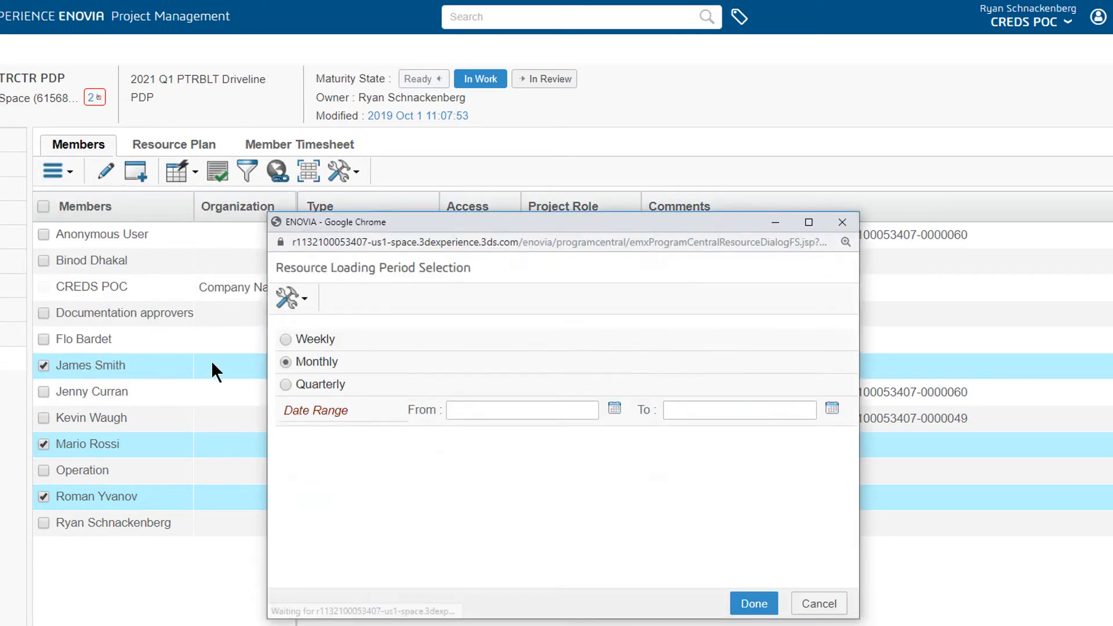
Step: Generate the monthly resource loading report for the date range Sep 16, 2019 to Dec 31, 2019
{"action": "left_click", "coordinate": [615, 407]}
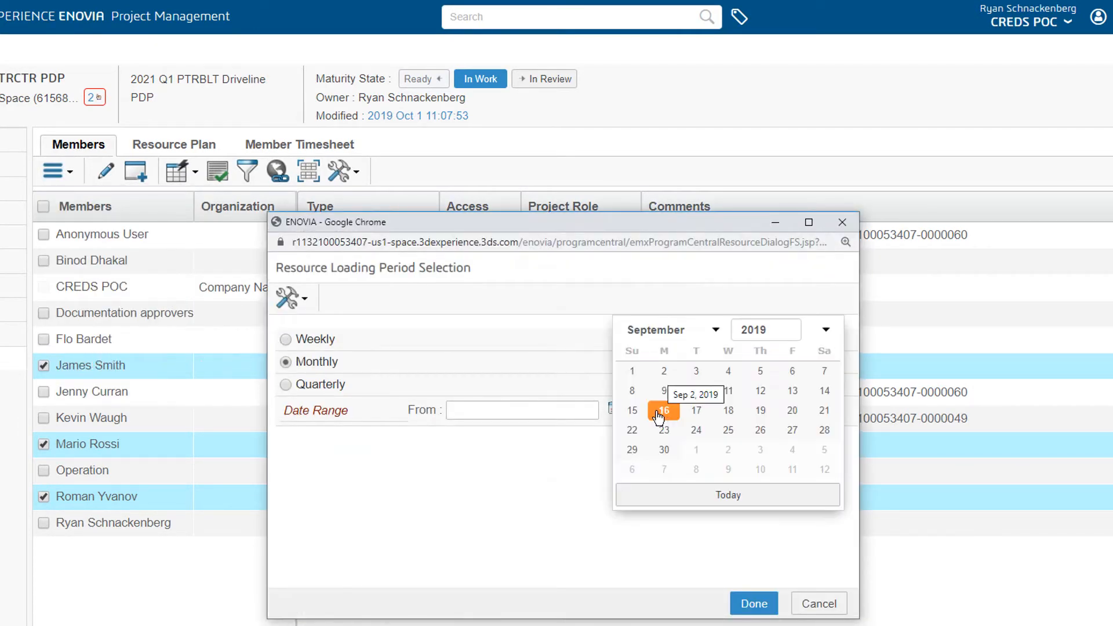
{"action": "left_click", "coordinate": [666, 413]}
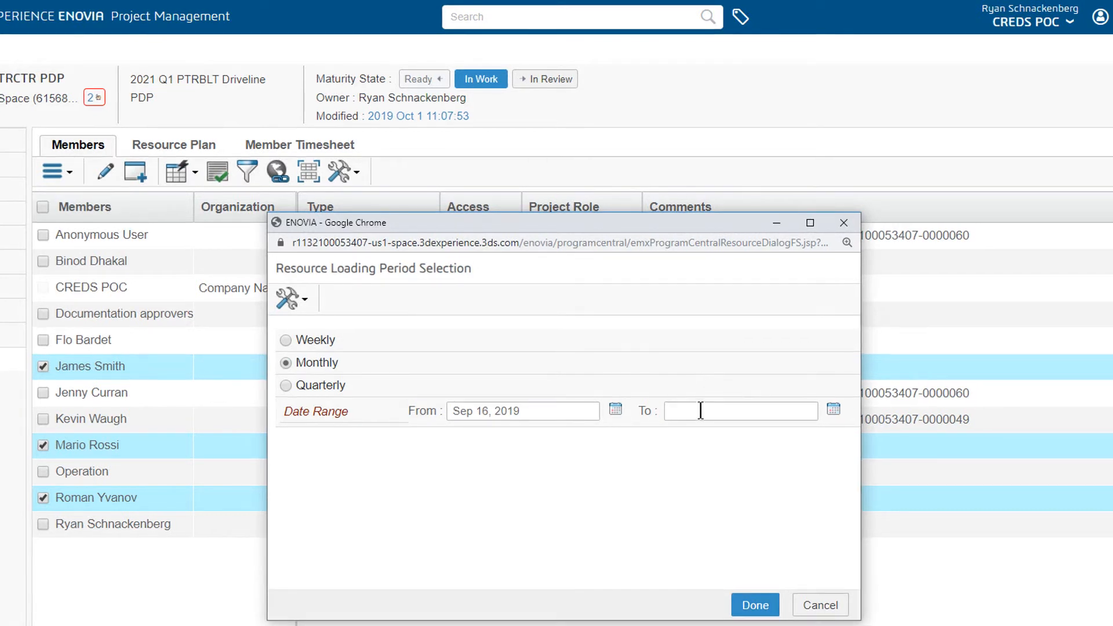
{"action": "left_click", "coordinate": [833, 409]}
{"action": "left_click", "coordinate": [673, 332]}
{"action": "scroll", "coordinate": [677, 493], "scroll_direction": "down", "scroll_amount": 1}
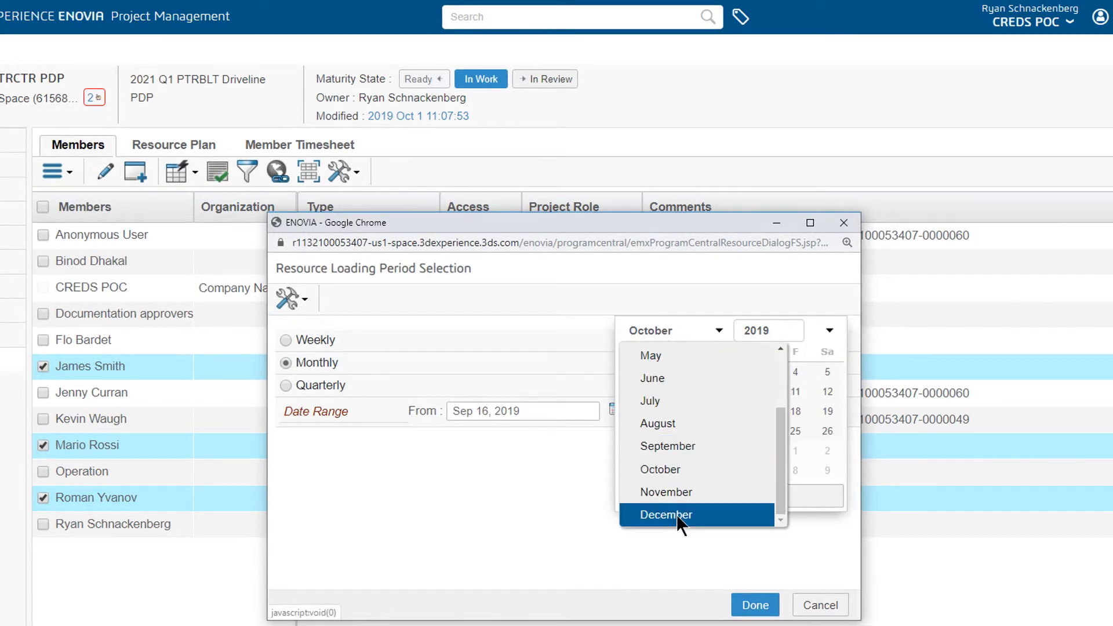
{"action": "left_click", "coordinate": [677, 514]}
{"action": "left_click", "coordinate": [702, 451]}
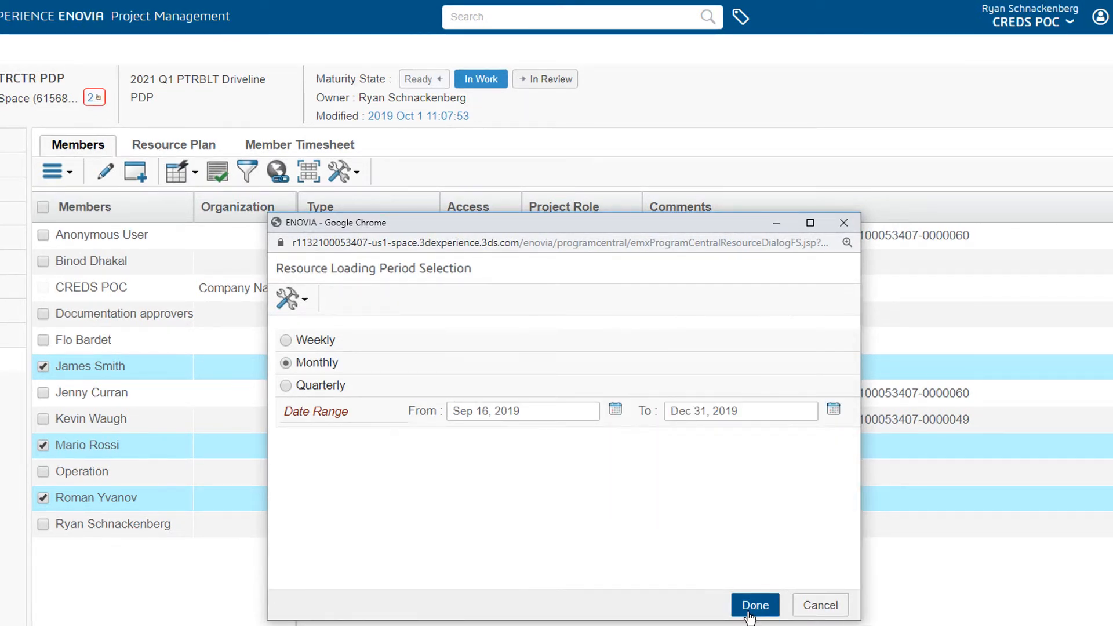
{"action": "left_click", "coordinate": [750, 609]}
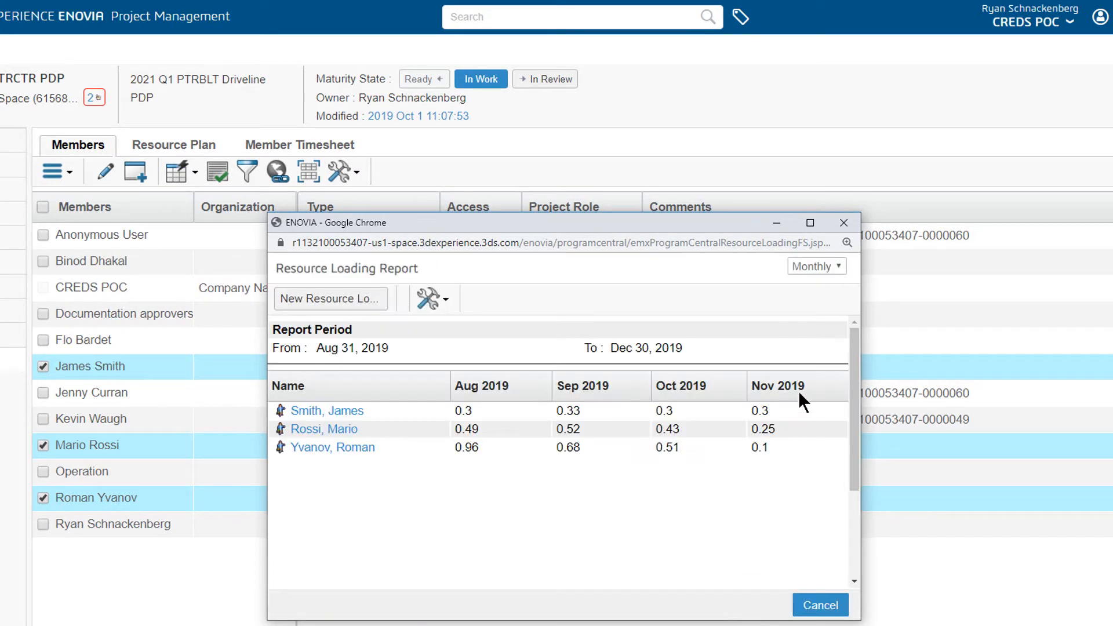
Step: Switch the Resource Loading Report to the Weekly breakdown, look across its columns and bring up the report's tools
{"action": "left_click", "coordinate": [799, 265]}
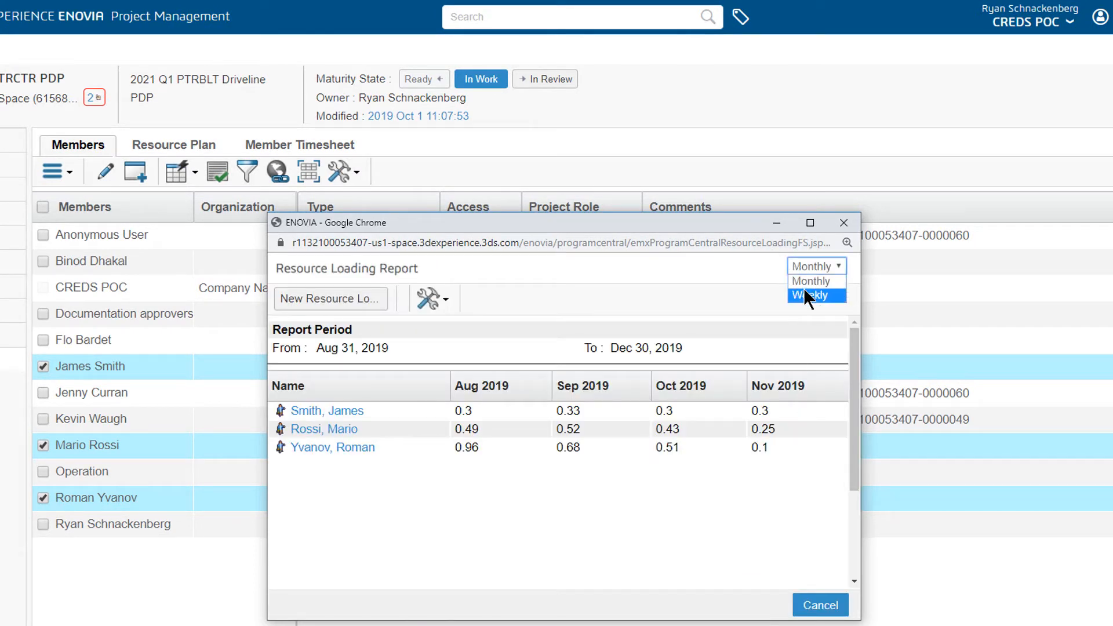
{"action": "left_click", "coordinate": [804, 290]}
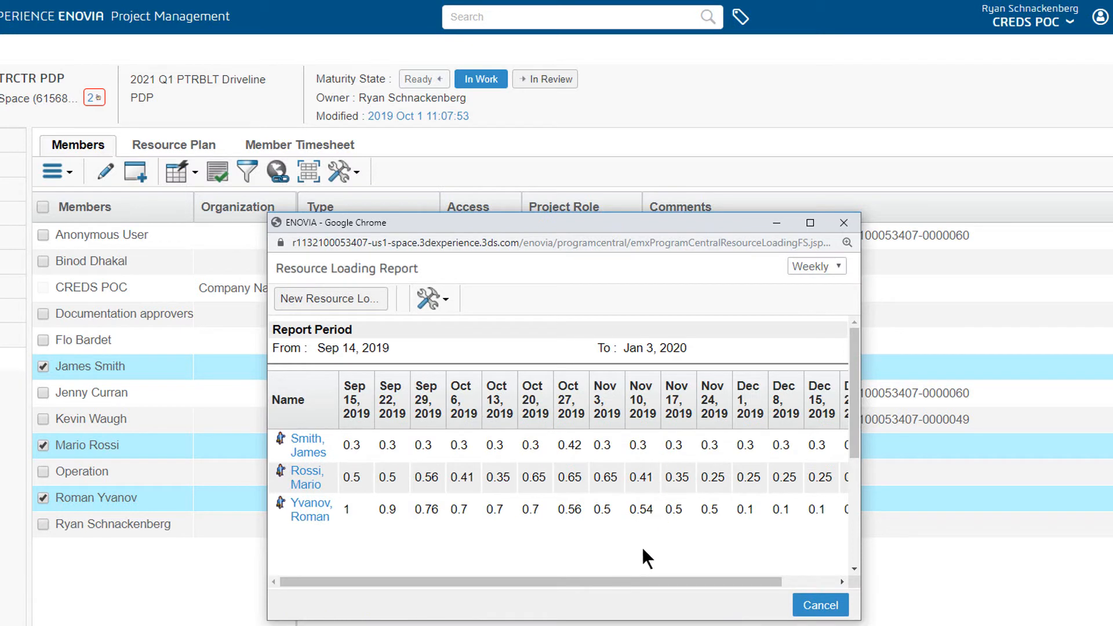
{"action": "mouse_move", "coordinate": [629, 580]}
{"action": "left_mouse_down"}
{"action": "mouse_move", "coordinate": [737, 574]}
{"action": "mouse_move", "coordinate": [624, 579]}
{"action": "left_mouse_up"}
{"action": "left_click", "coordinate": [433, 299]}
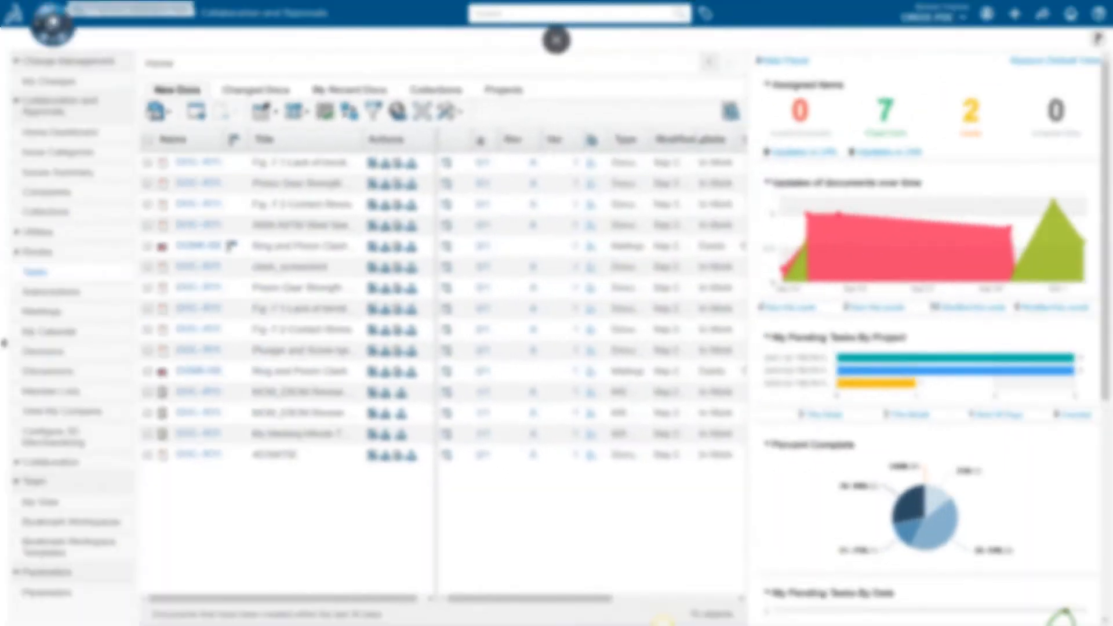
Step: Open Project Execution from the Project Team Member role and enable editing of the assigned tasks list
{"action": "left_click", "coordinate": [55, 21]}
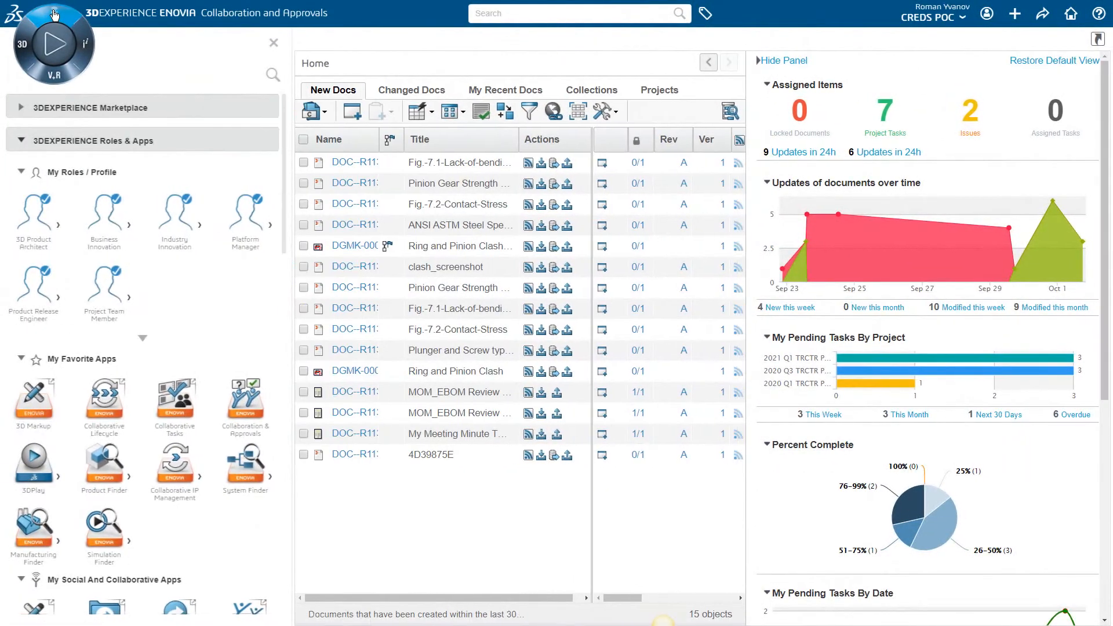
{"action": "left_click", "coordinate": [128, 296]}
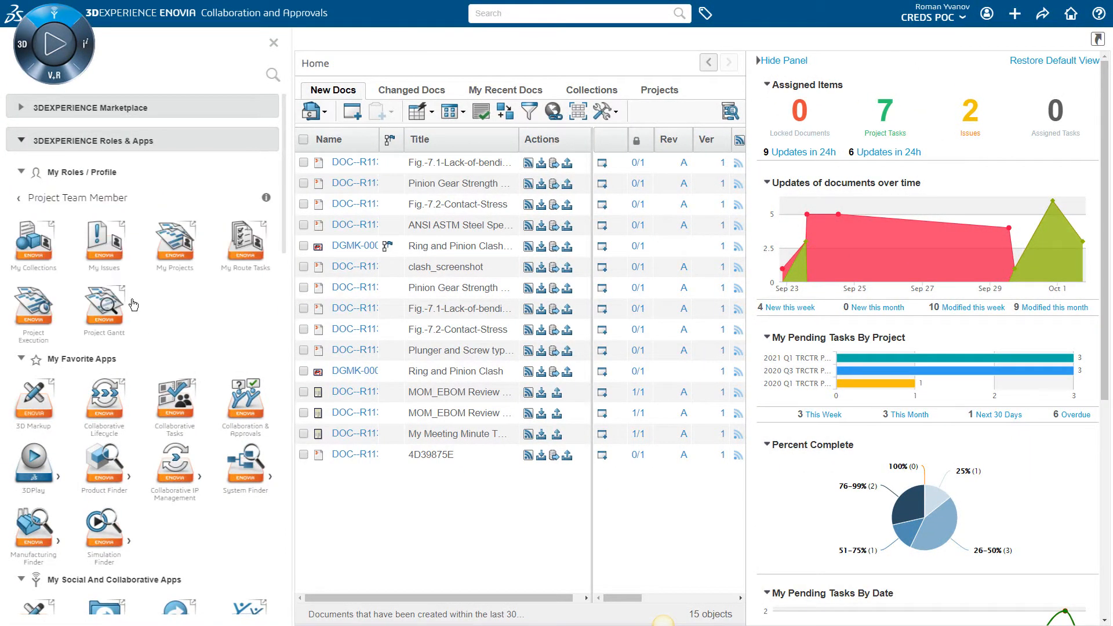
{"action": "left_click", "coordinate": [44, 325]}
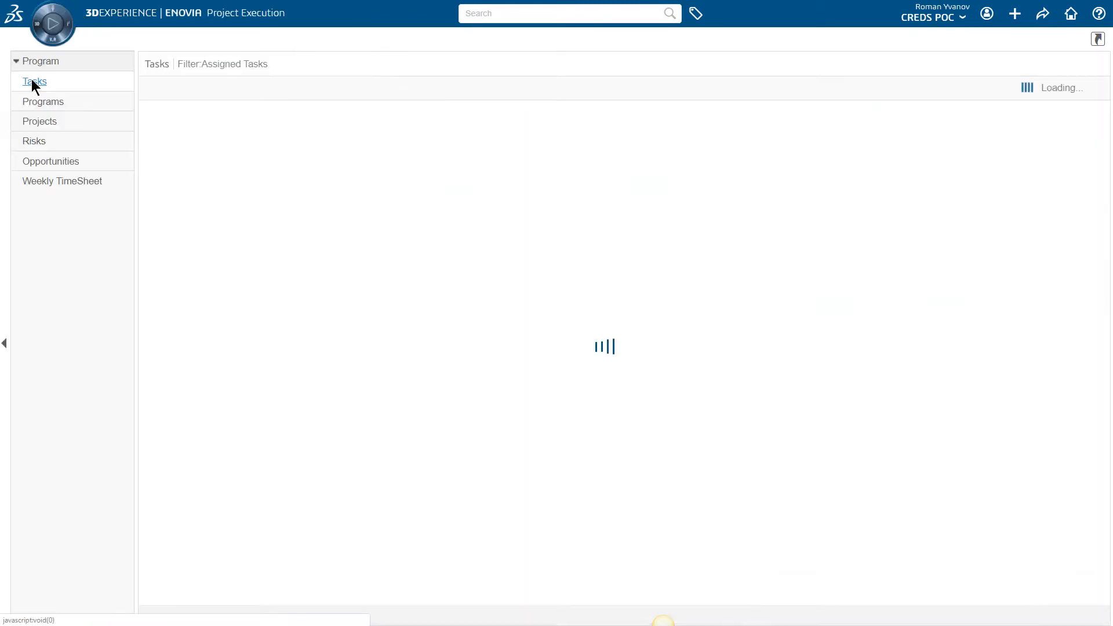
{"action": "left_click", "coordinate": [432, 87]}
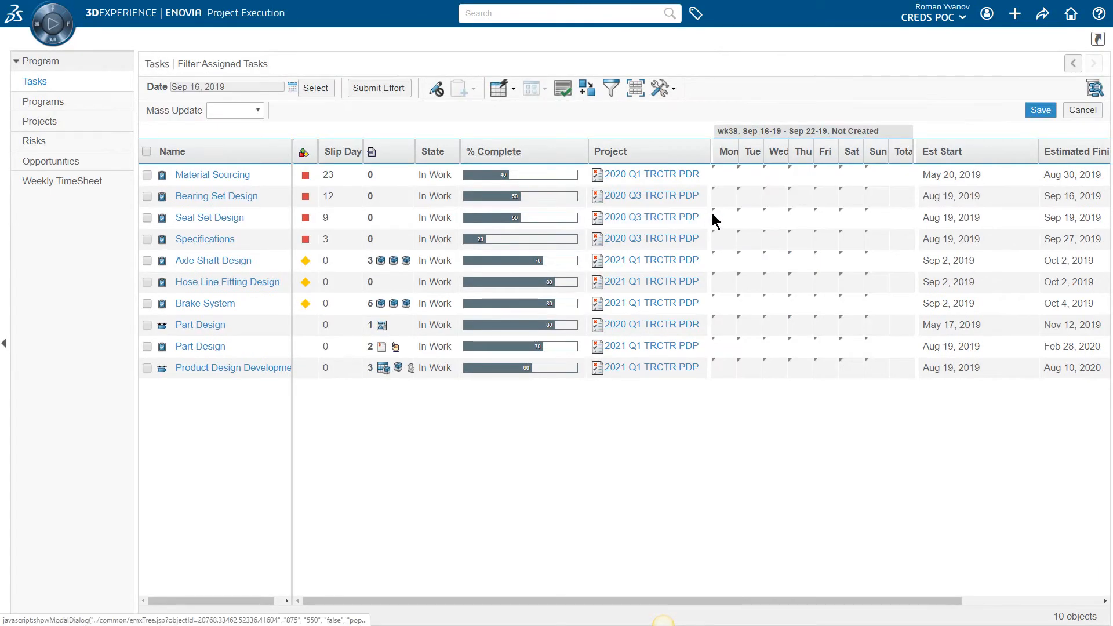
Step: Fill in week 38 effort, with Monday values of 4 for Specifications, 4 for Seal Set Design and .5 for Bearing Set Design, and submit it
{"action": "left_click", "coordinate": [725, 240]}
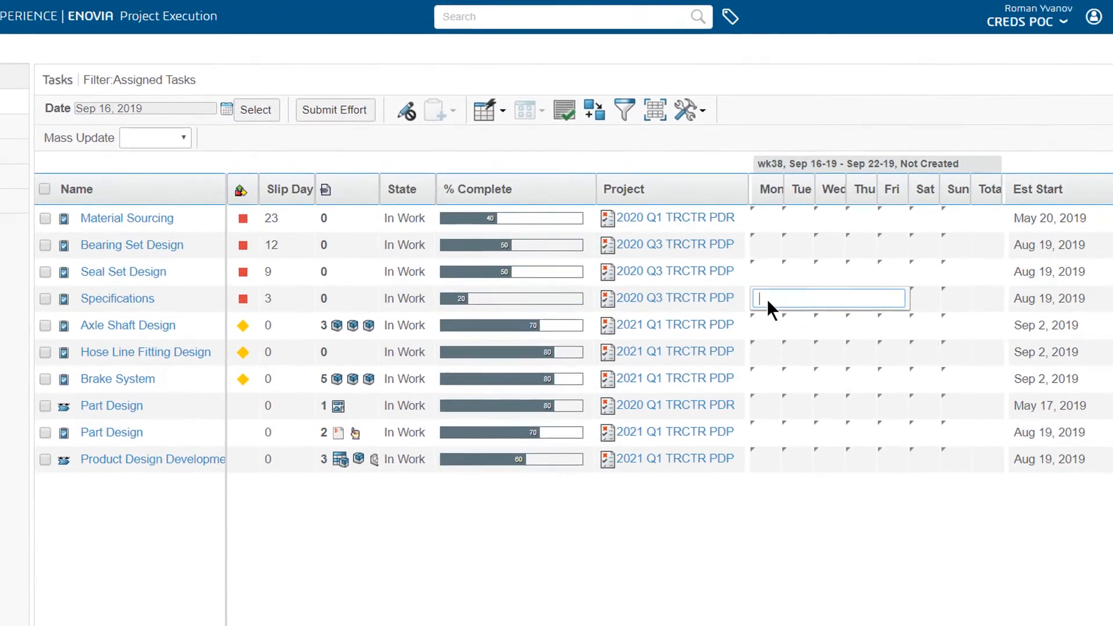
{"action": "type", "text": "4"}
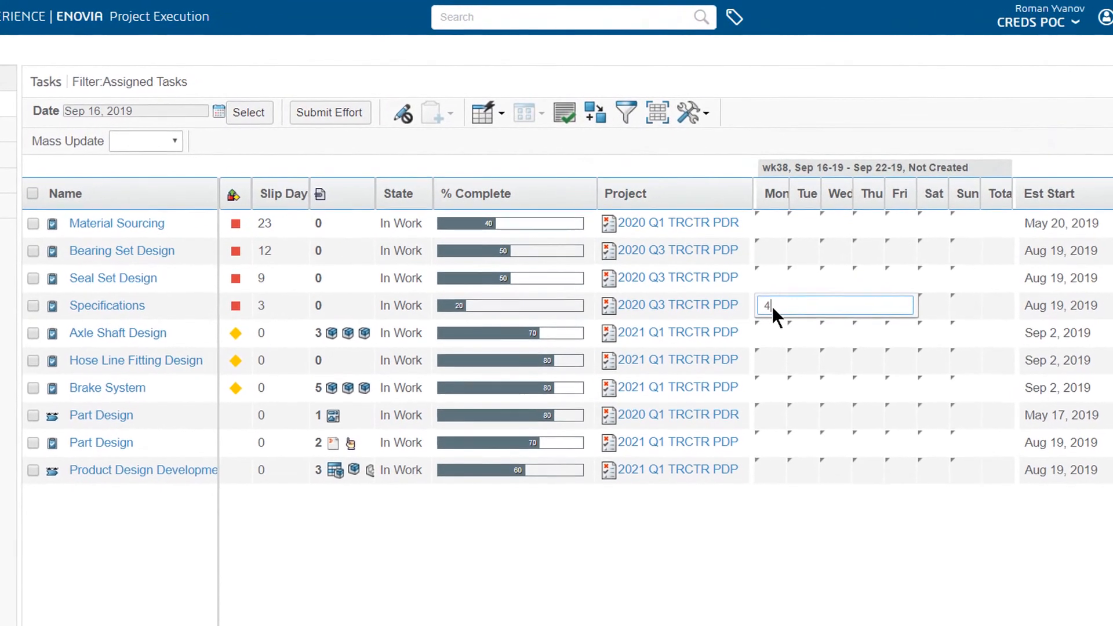
{"action": "left_click", "coordinate": [767, 277]}
{"action": "type", "text": "4"}
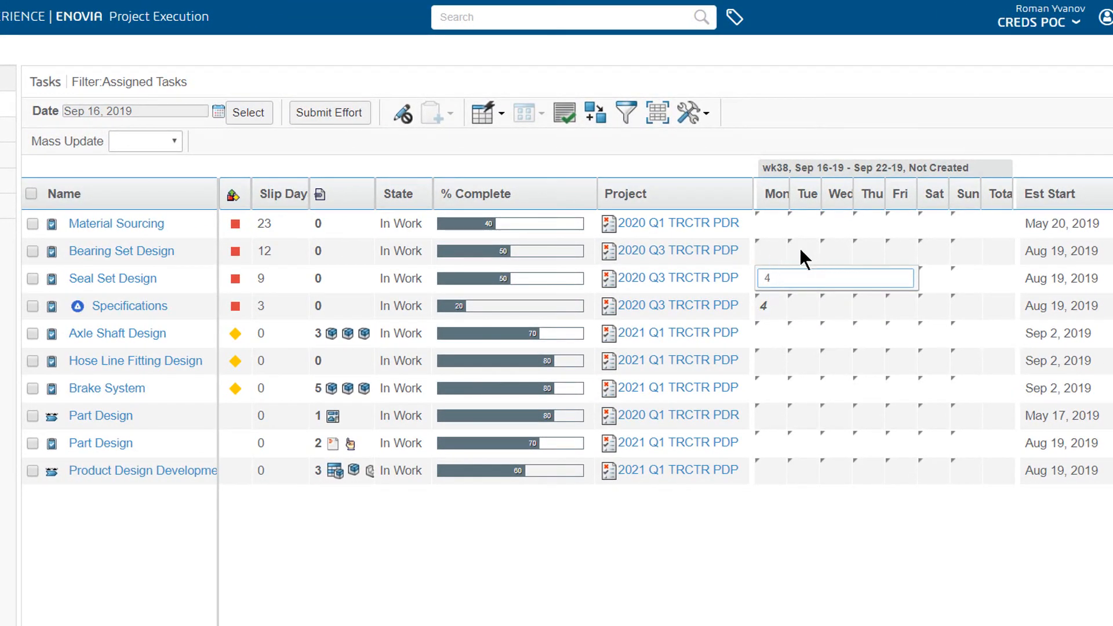
{"action": "left_click", "coordinate": [766, 250]}
{"action": "type", "text": ".5"}
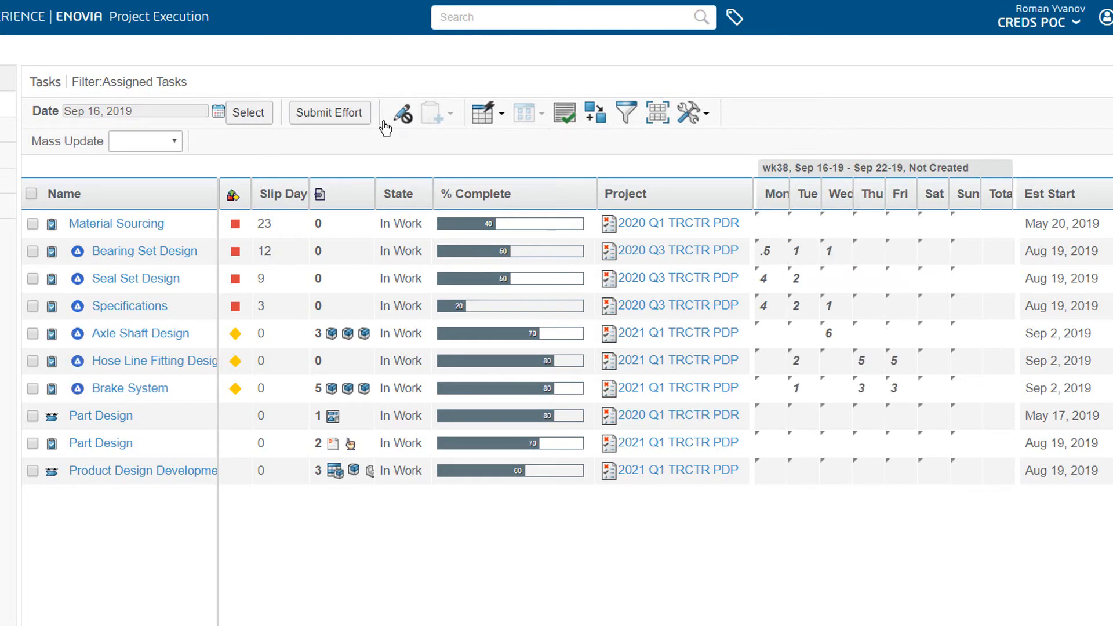
{"action": "left_click", "coordinate": [331, 114]}
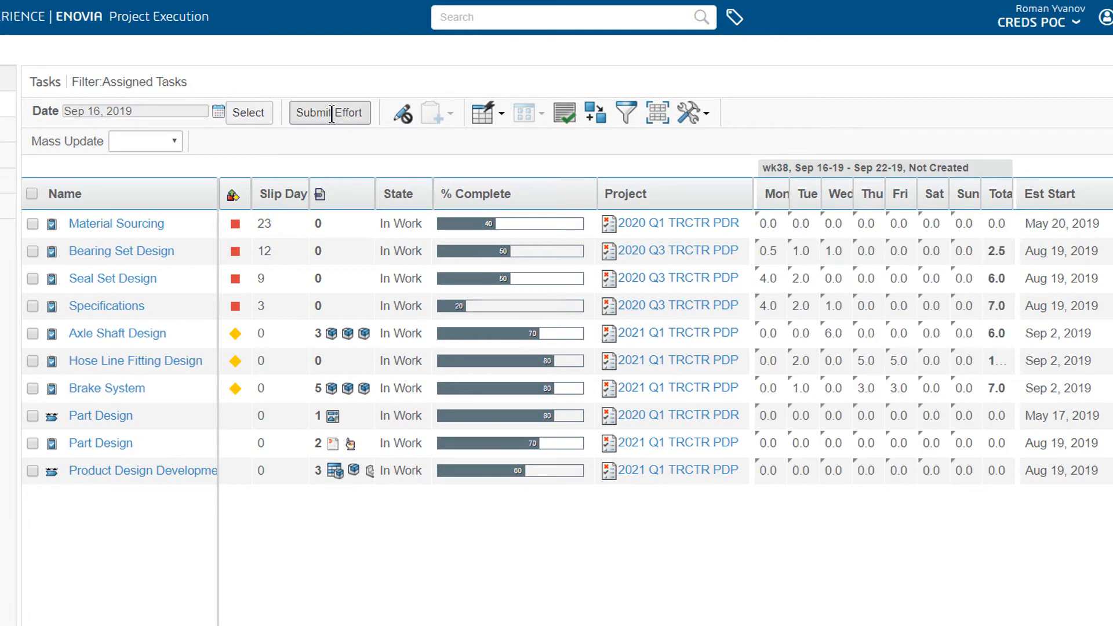
{"action": "left_click", "coordinate": [699, 69]}
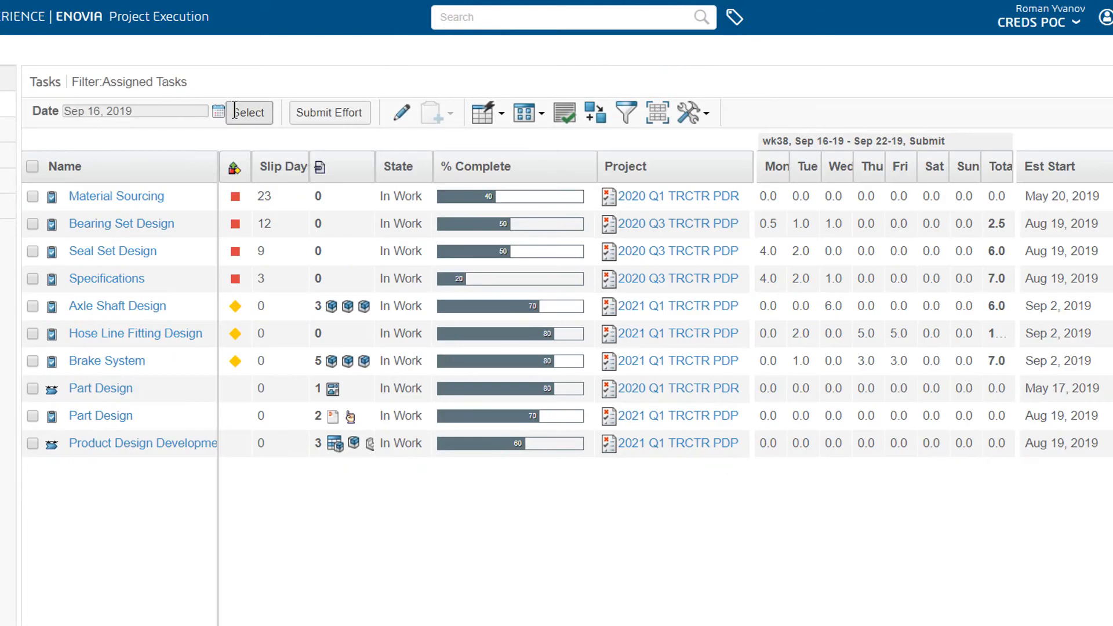
Step: Set the task list date to Sep 23, 2019 and enable editing for that week's effort
{"action": "left_click", "coordinate": [218, 110]}
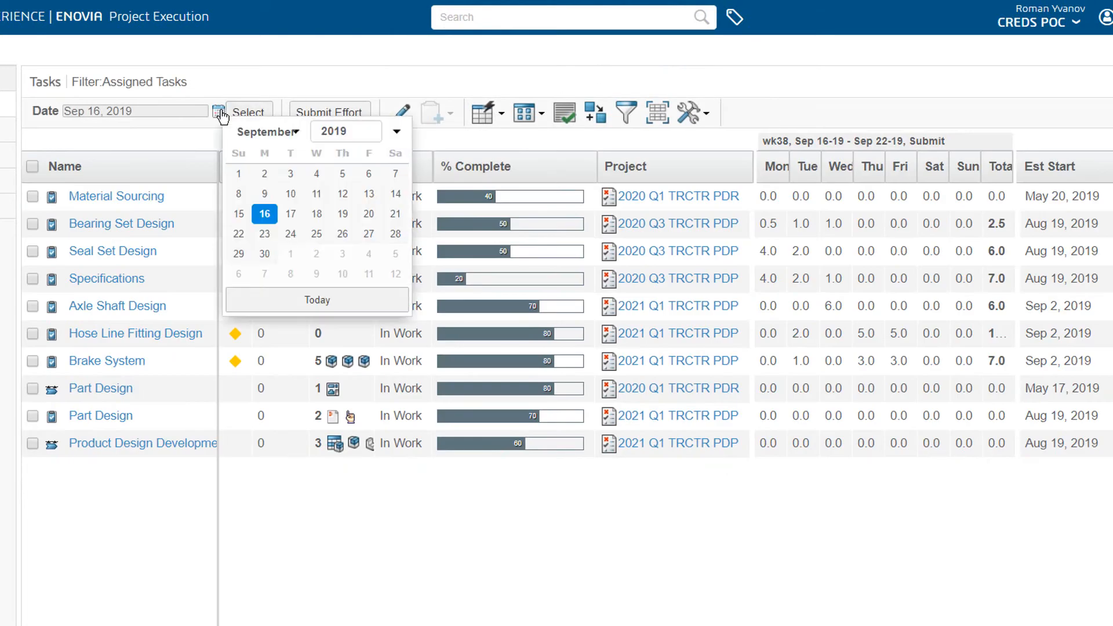
{"action": "left_click", "coordinate": [265, 234]}
{"action": "left_click", "coordinate": [402, 115]}
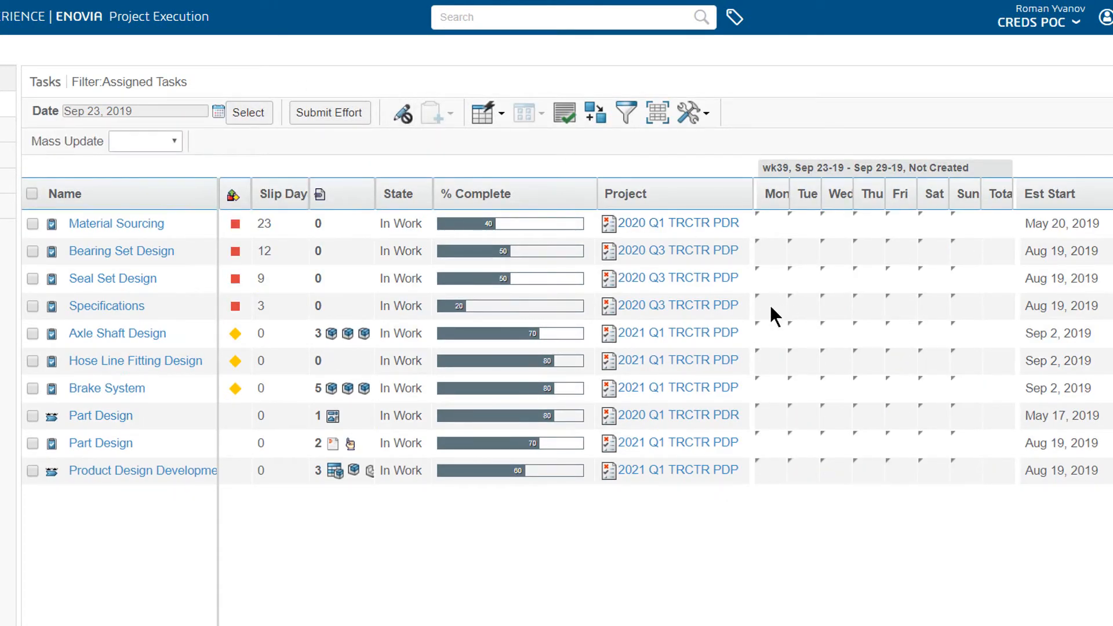
Step: Fill in week 39 effort, with Monday values of 1 for Specifications and 4 for Seal Set Design, and submit it
{"action": "left_click", "coordinate": [771, 307]}
{"action": "type", "text": "1"}
{"action": "key", "text": "Up"}
{"action": "type", "text": "4"}
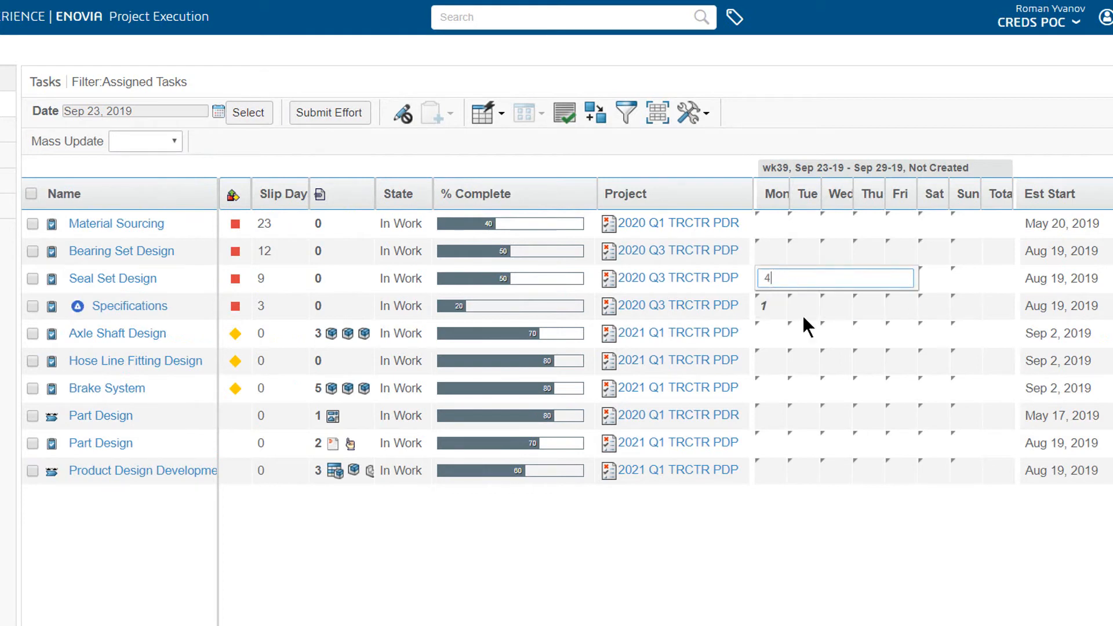
{"action": "key", "text": "Tab"}
{"action": "type", "text": "4"}
{"action": "key", "text": "Tab"}
{"action": "type", "text": "4"}
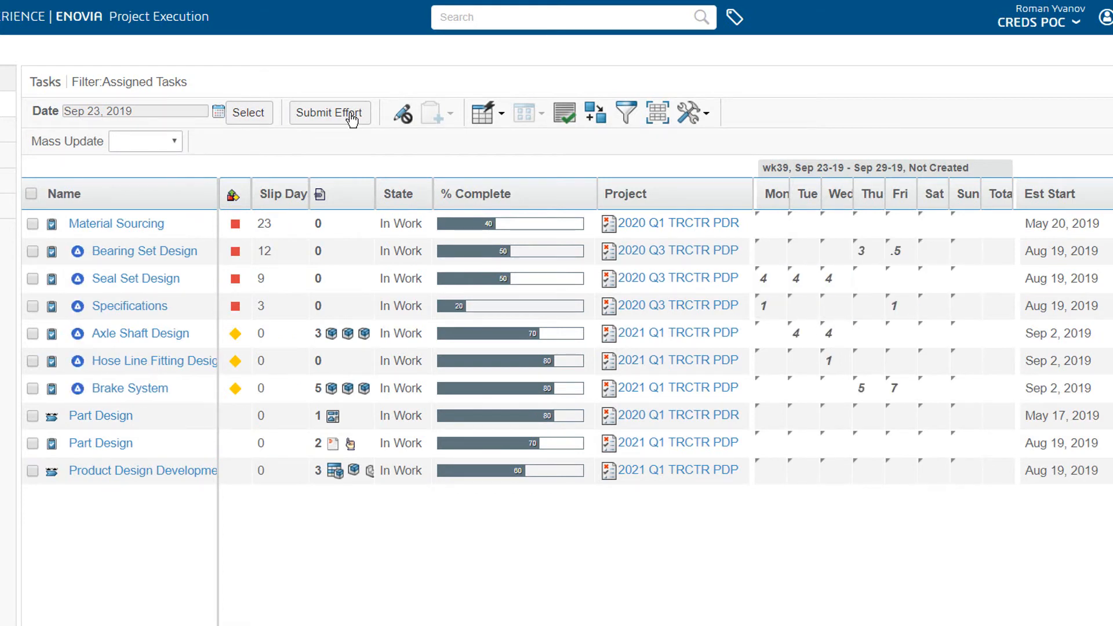
{"action": "left_click", "coordinate": [349, 112]}
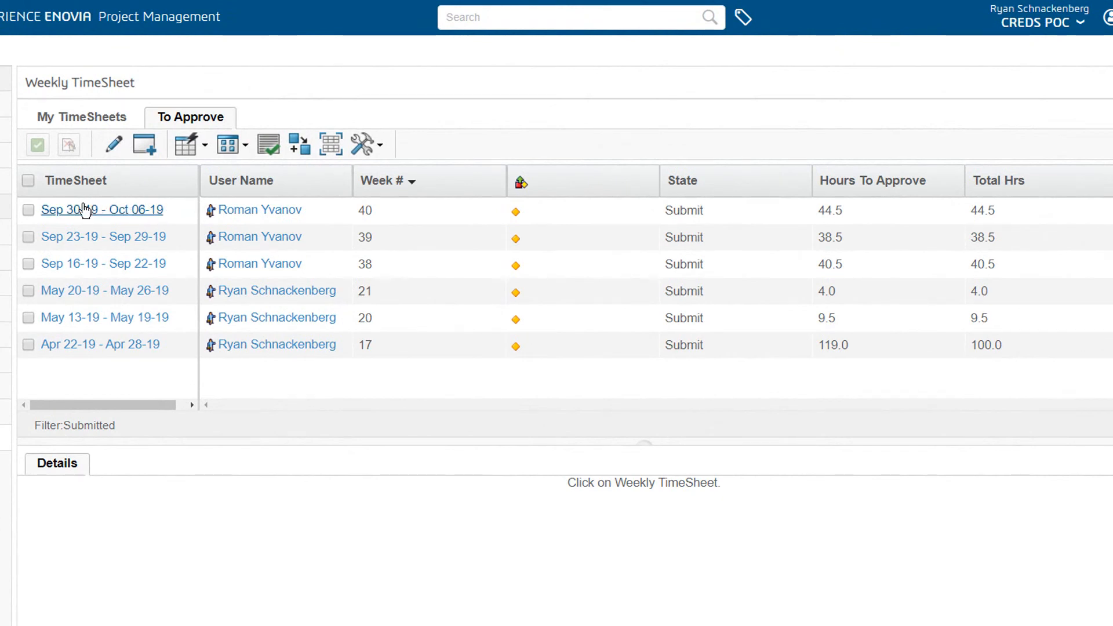
Step: Approve the team member's three submitted weekly timesheets from Sep 16 to Oct 06, 2019 with the comment "Approved"
{"action": "left_click", "coordinate": [28, 264]}
{"action": "left_click", "coordinate": [28, 237]}
{"action": "left_click", "coordinate": [28, 210]}
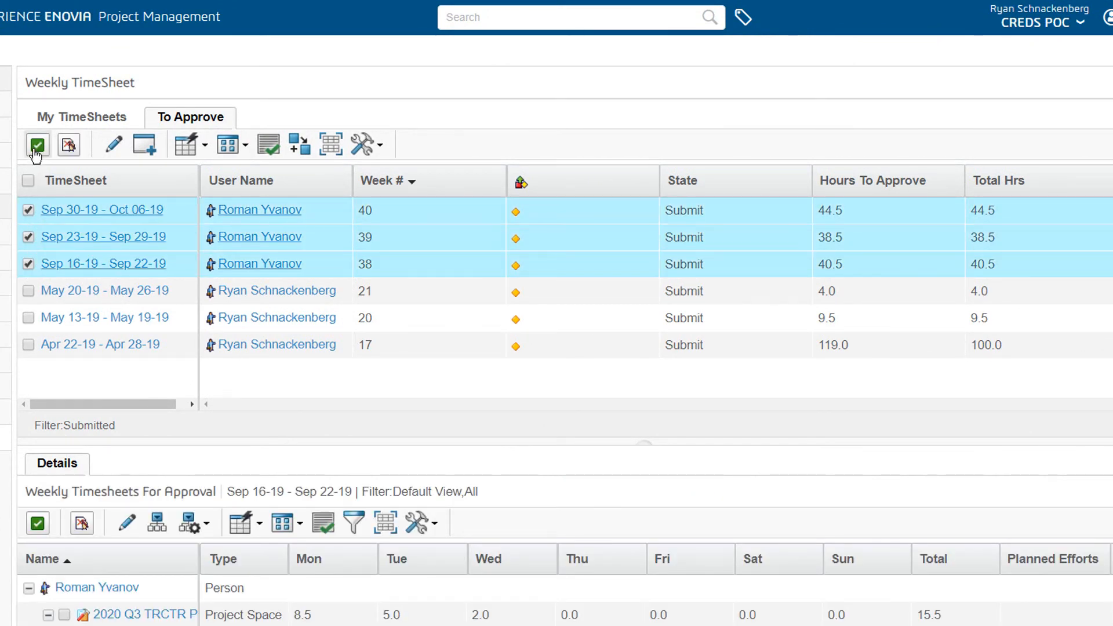
{"action": "left_click", "coordinate": [37, 146]}
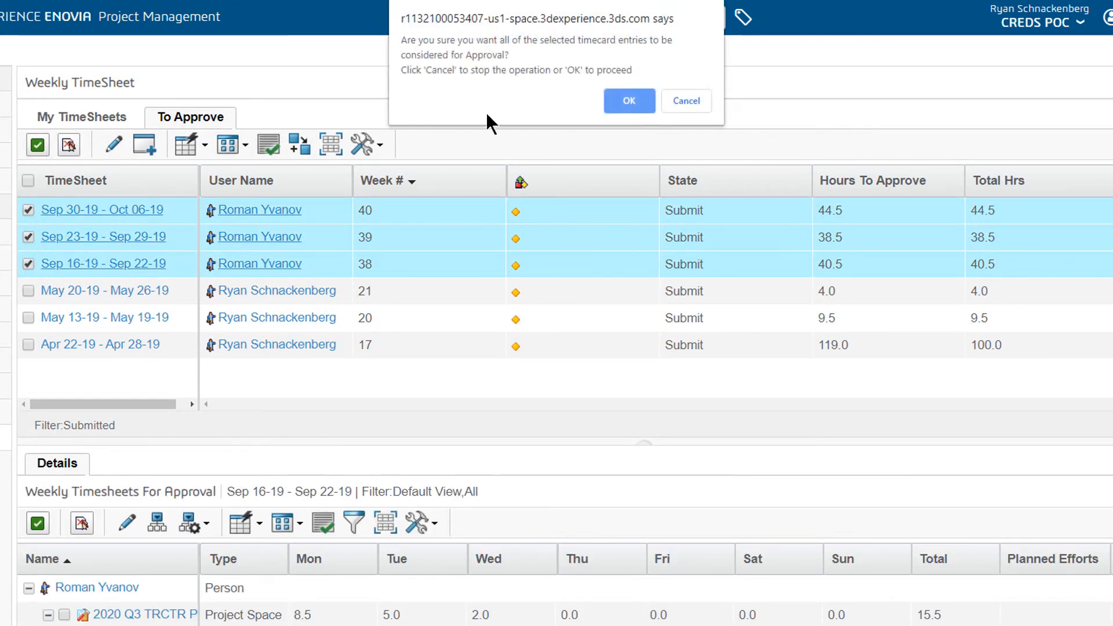
{"action": "left_click", "coordinate": [616, 101]}
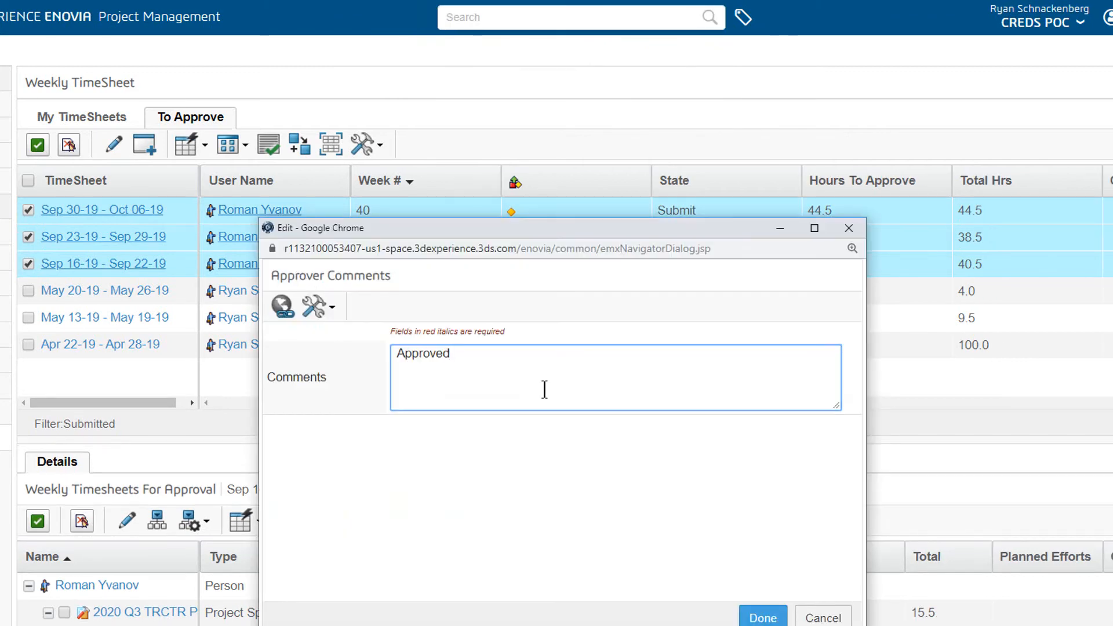
{"action": "left_click", "coordinate": [759, 620]}
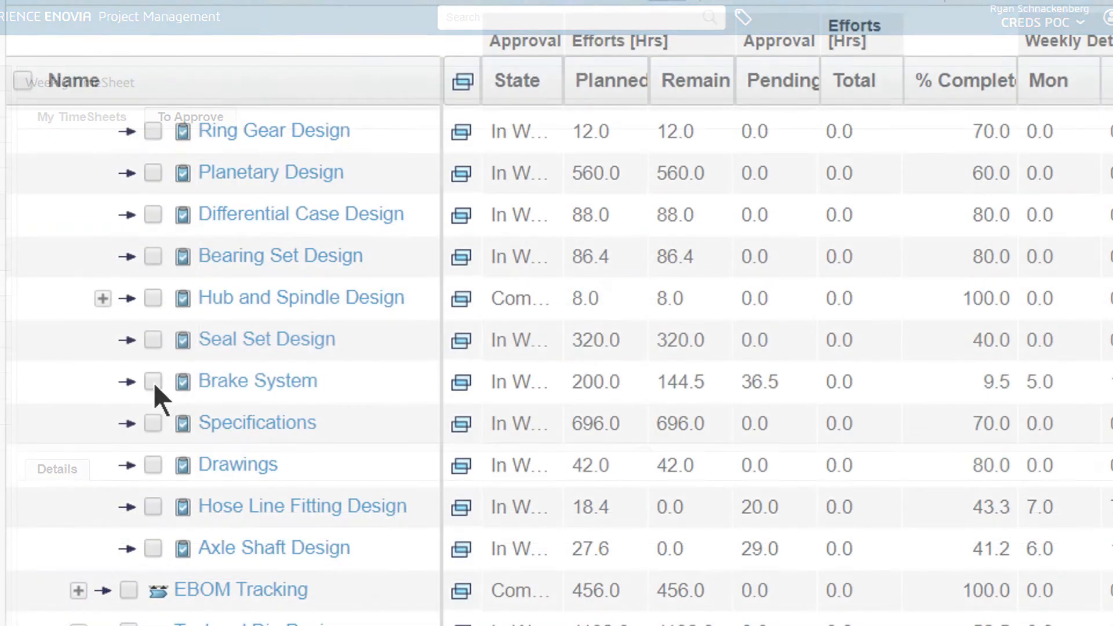
Step: Select the Brake System task in the project's effort list
{"action": "left_click", "coordinate": [153, 382]}
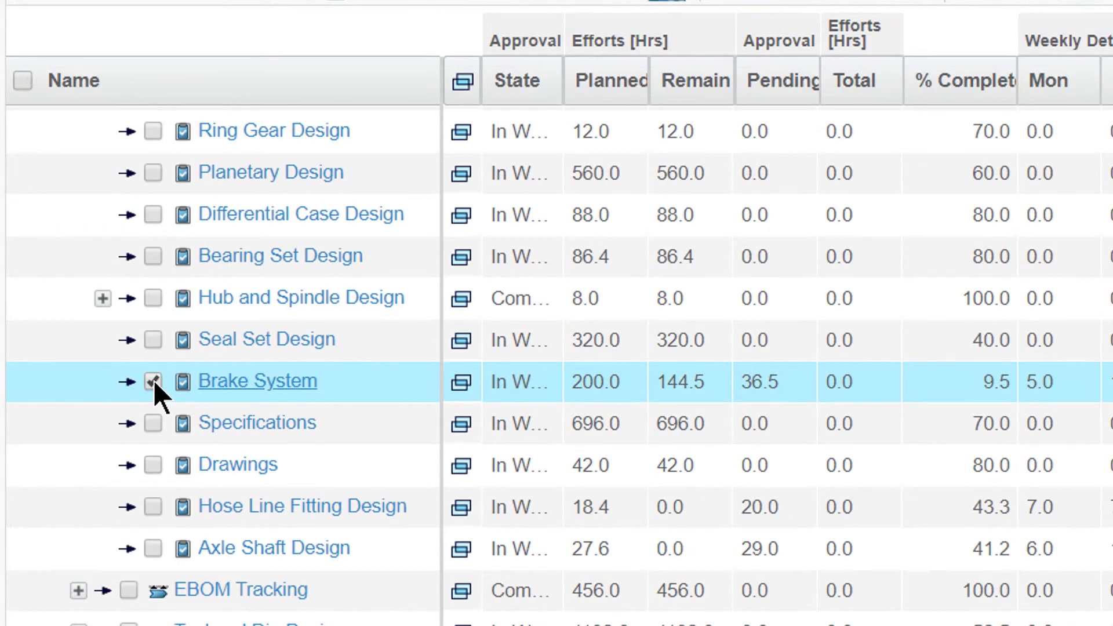